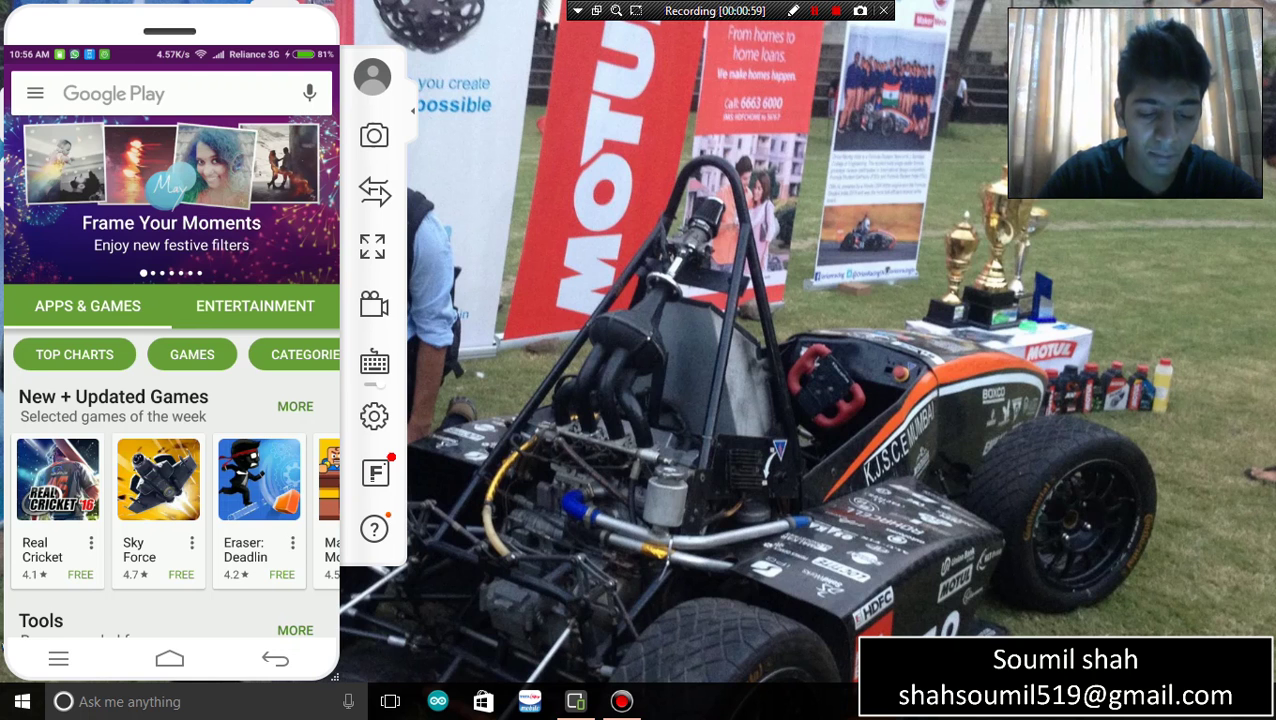
- Start a Google Play search and switch the phone's input method to SwiftKey Keyboard
{"action": "left_click", "coordinate": [160, 93]}
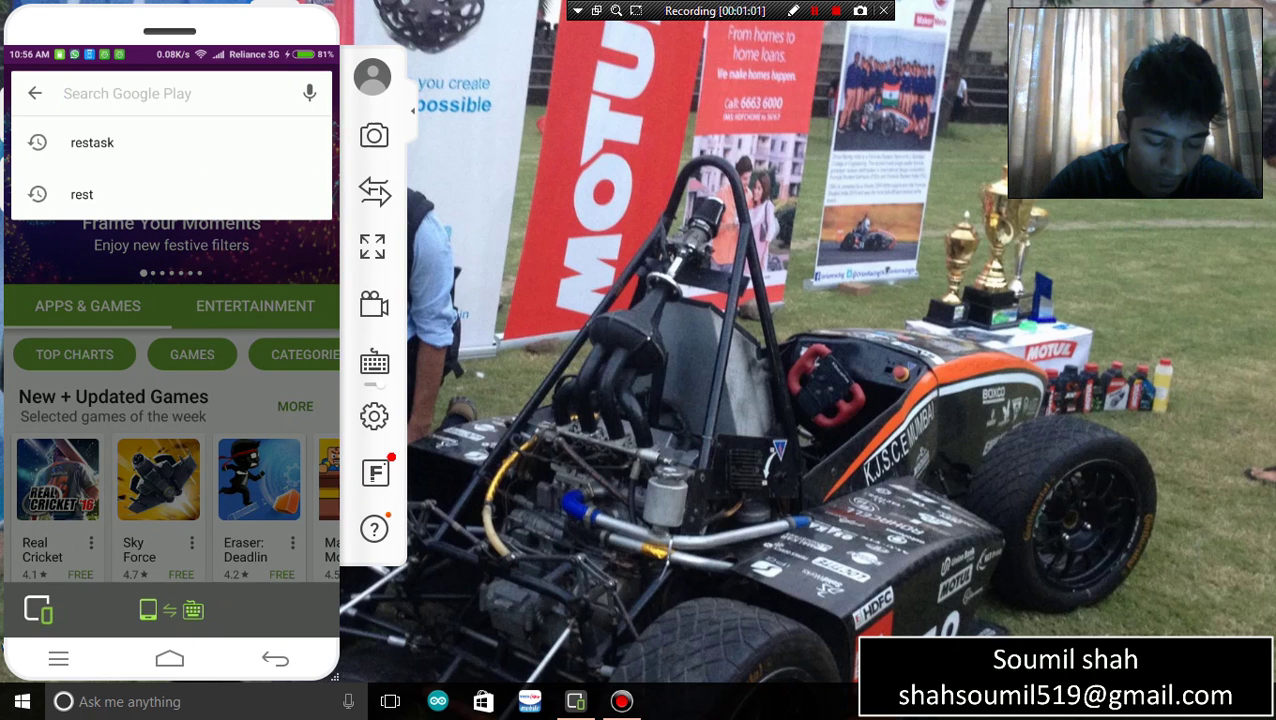
{"action": "left_click", "coordinate": [171, 610]}
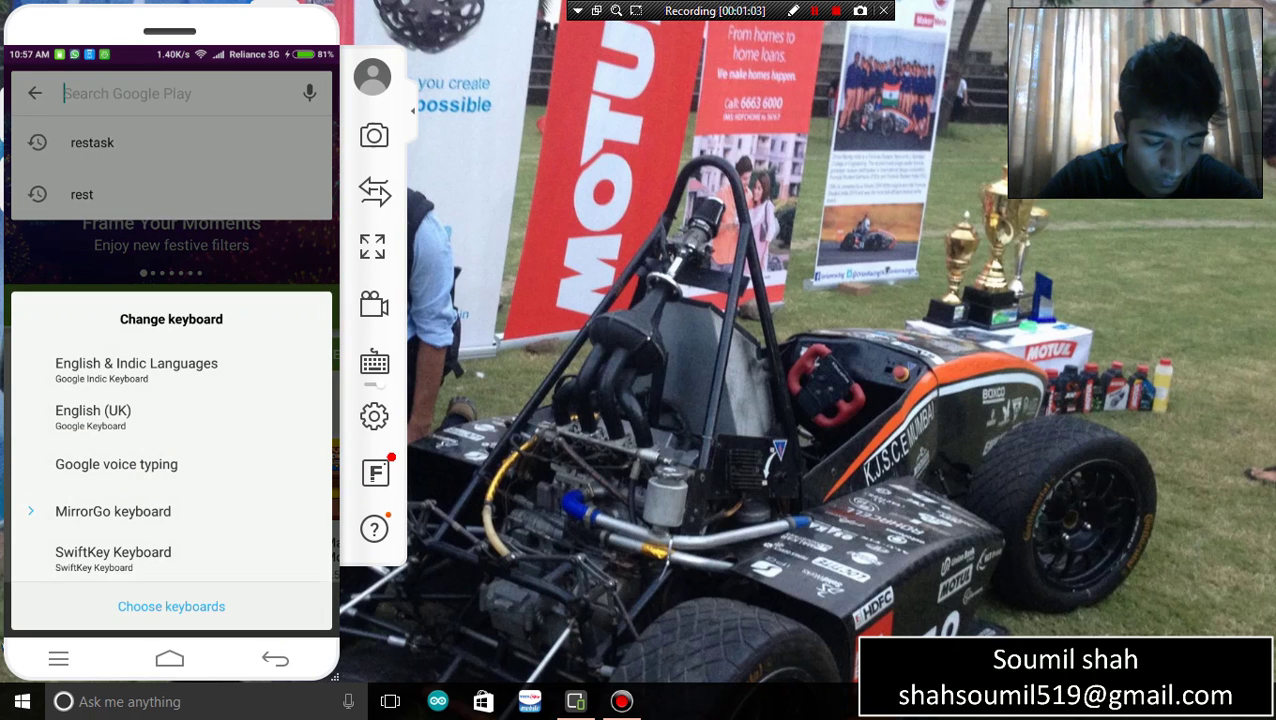
{"action": "left_click", "coordinate": [113, 557]}
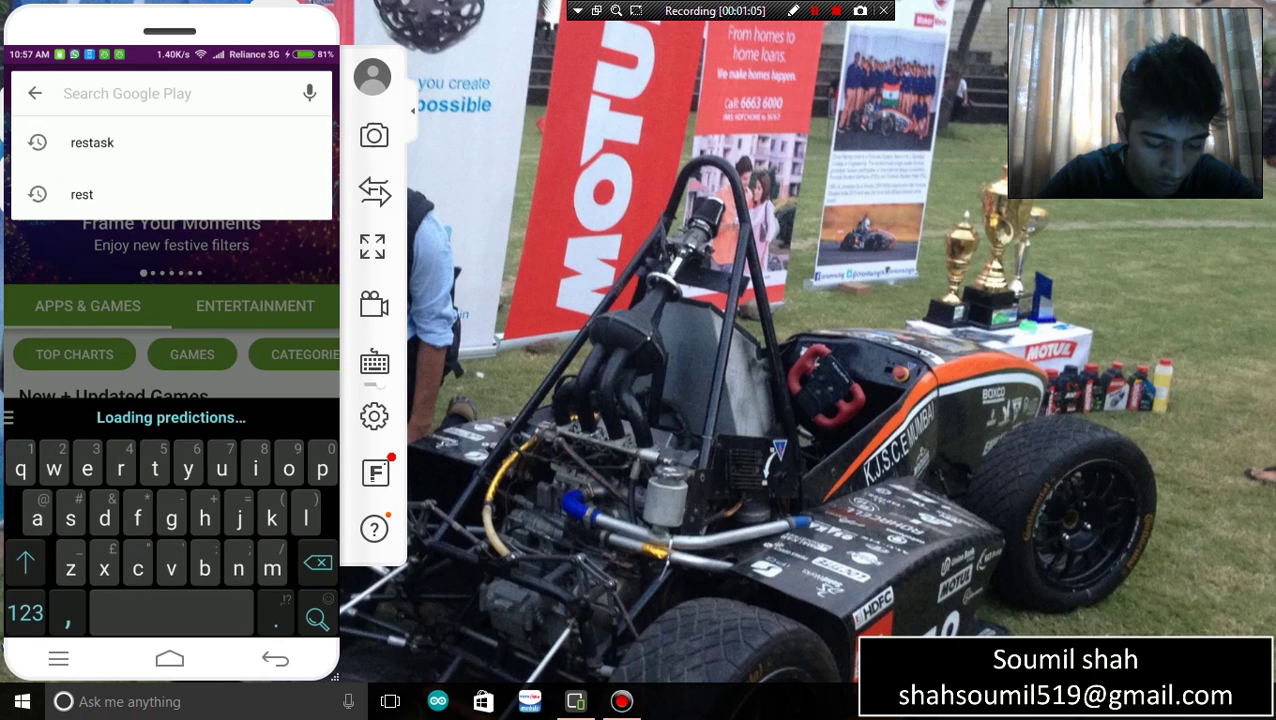
- Search Google Play for restask and open the RESTask for Tasker entry
{"action": "type", "text": "rst"}
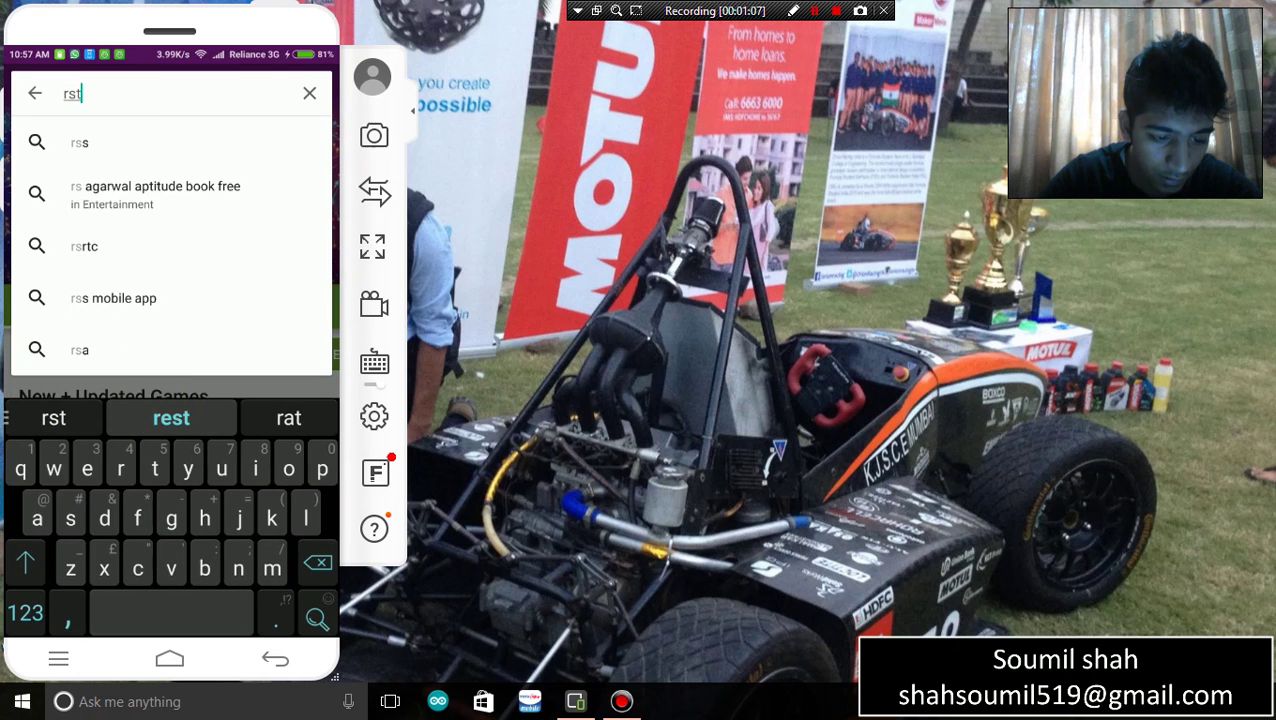
{"action": "key", "text": "BackSpace"}
{"action": "key", "text": "BackSpace"}
{"action": "type", "text": "est"}
{"action": "left_click", "coordinate": [92, 143]}
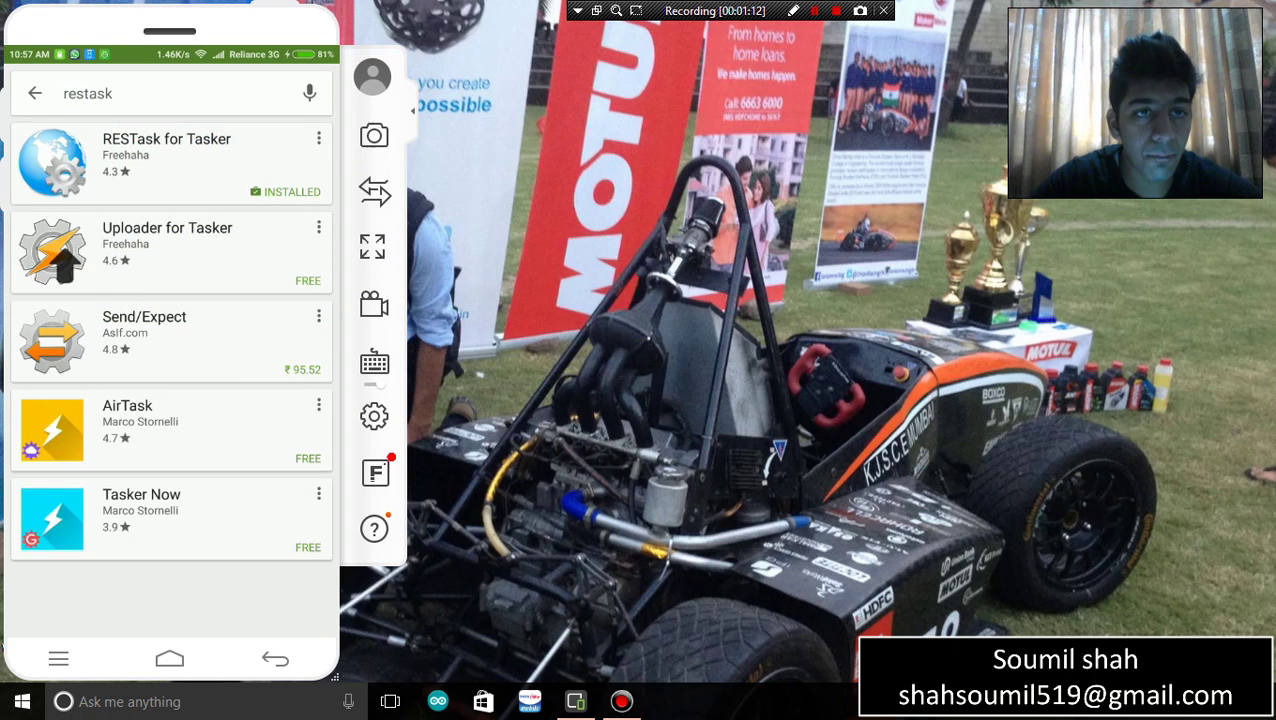
{"action": "left_click", "coordinate": [183, 151]}
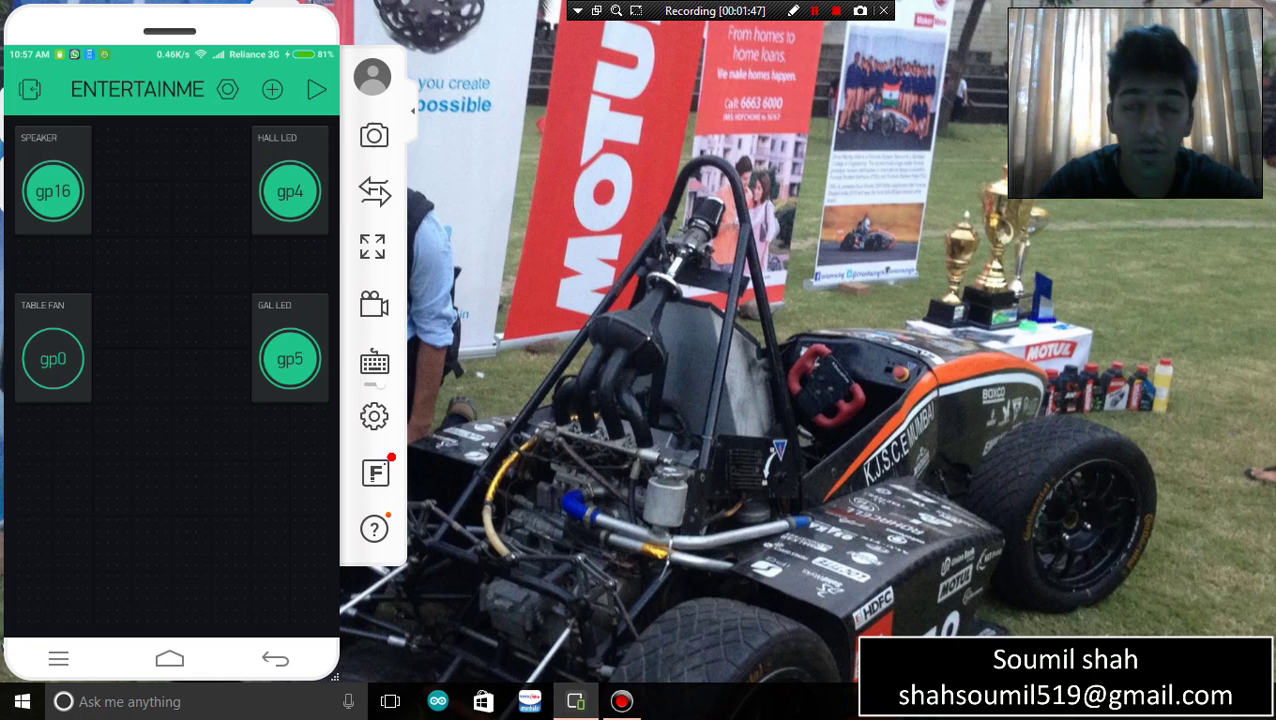
- Review the ENTERTAINMENT project's settings, including its hardware model and auth token section, and return to the dashboard
{"action": "left_click", "coordinate": [228, 89]}
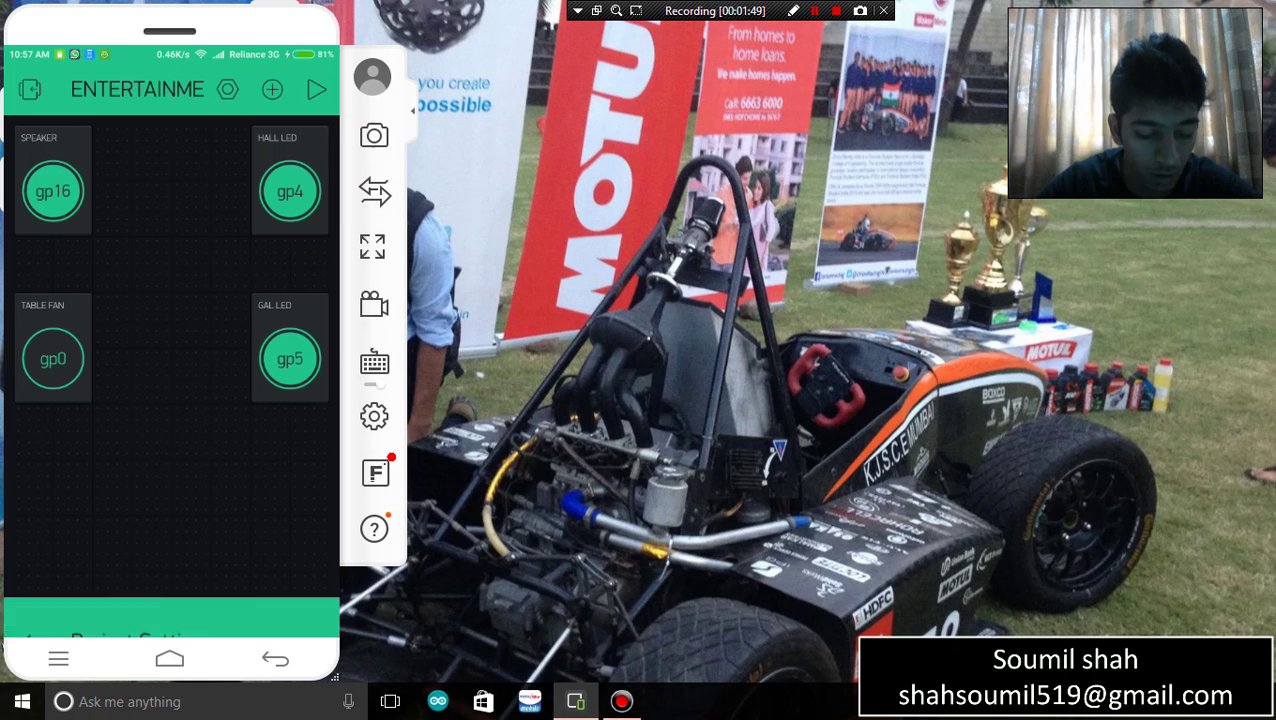
{"action": "scroll", "coordinate": [171, 376], "scroll_direction": "down", "scroll_amount": 3}
{"action": "scroll", "coordinate": [171, 380], "scroll_direction": "up", "scroll_amount": 3}
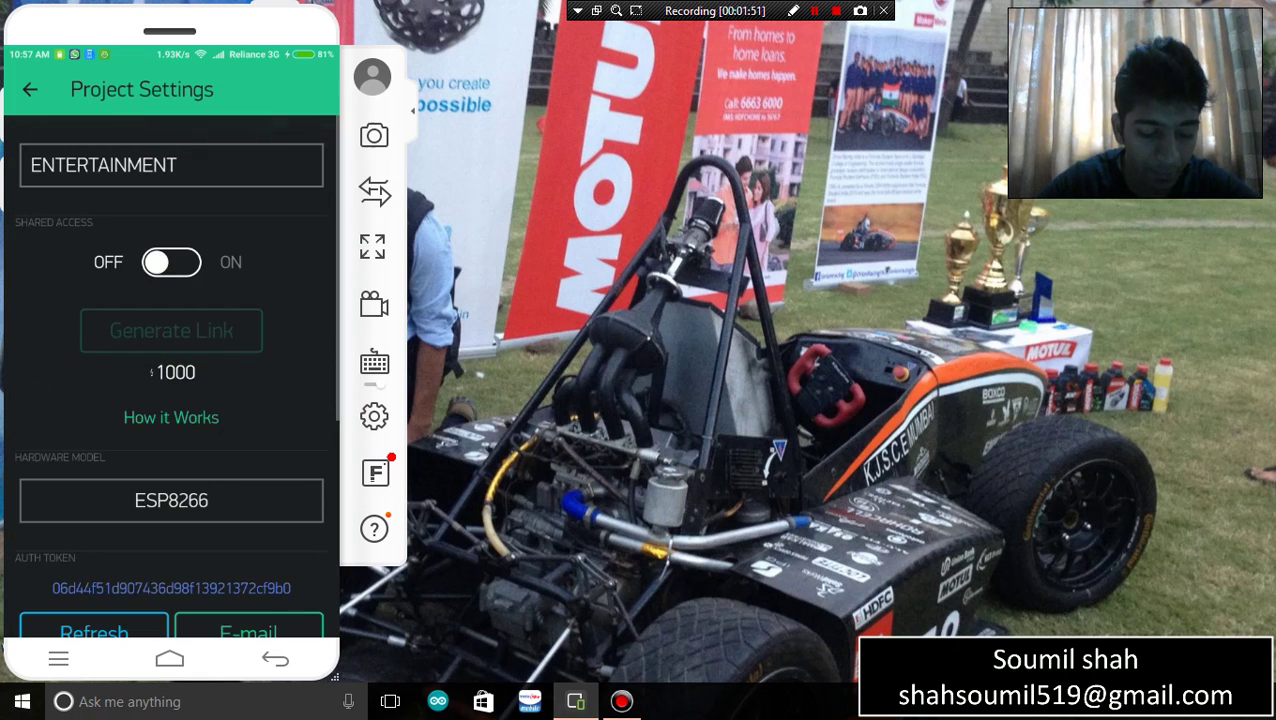
{"action": "scroll", "coordinate": [171, 380], "scroll_direction": "down", "scroll_amount": 3}
{"action": "scroll", "coordinate": [171, 380], "scroll_direction": "up", "scroll_amount": 1}
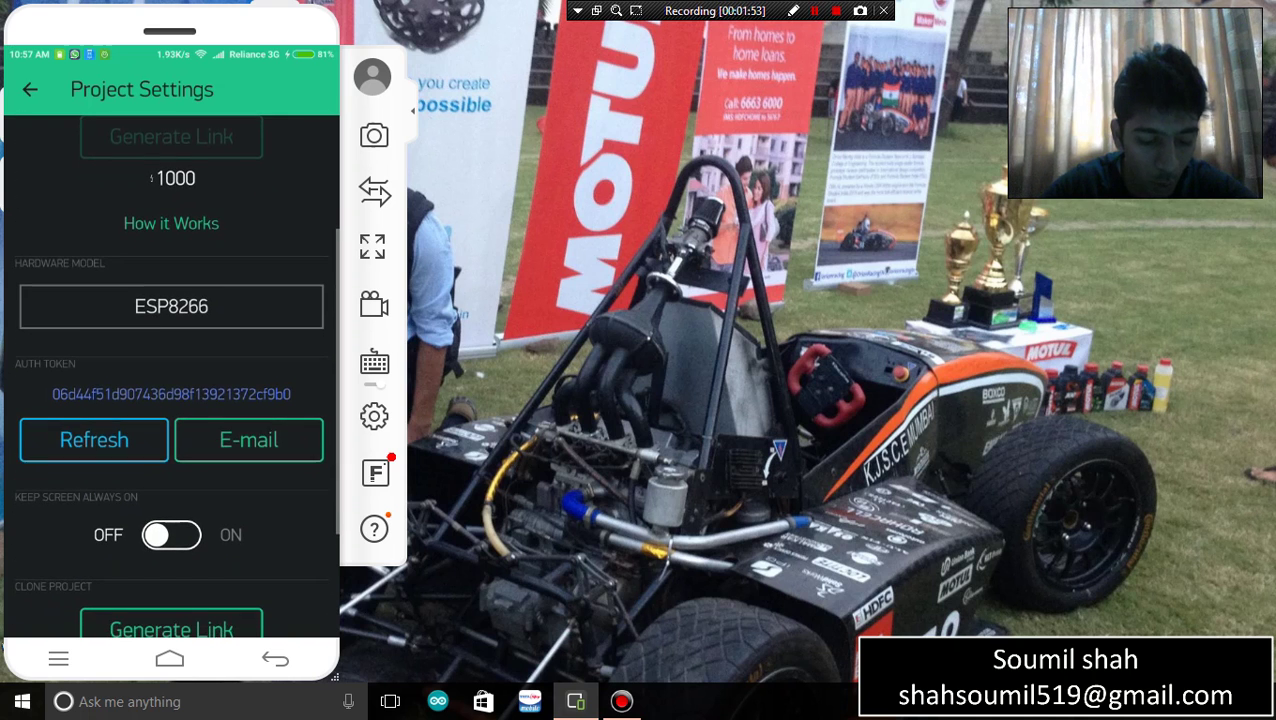
{"action": "scroll", "coordinate": [171, 380], "scroll_direction": "up", "scroll_amount": 2}
{"action": "left_click", "coordinate": [30, 89]}
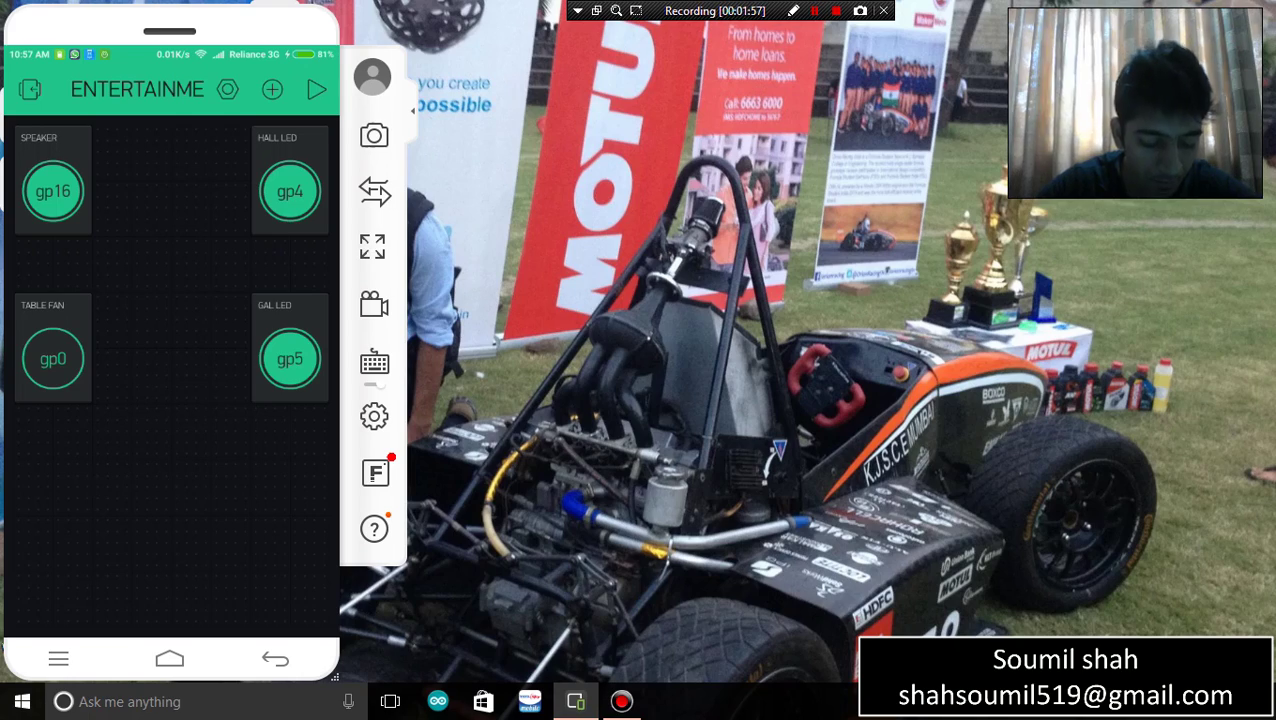
- Leave the Blynk project for the phone's home screen and open Tasker
{"action": "key", "text": "Escape"}
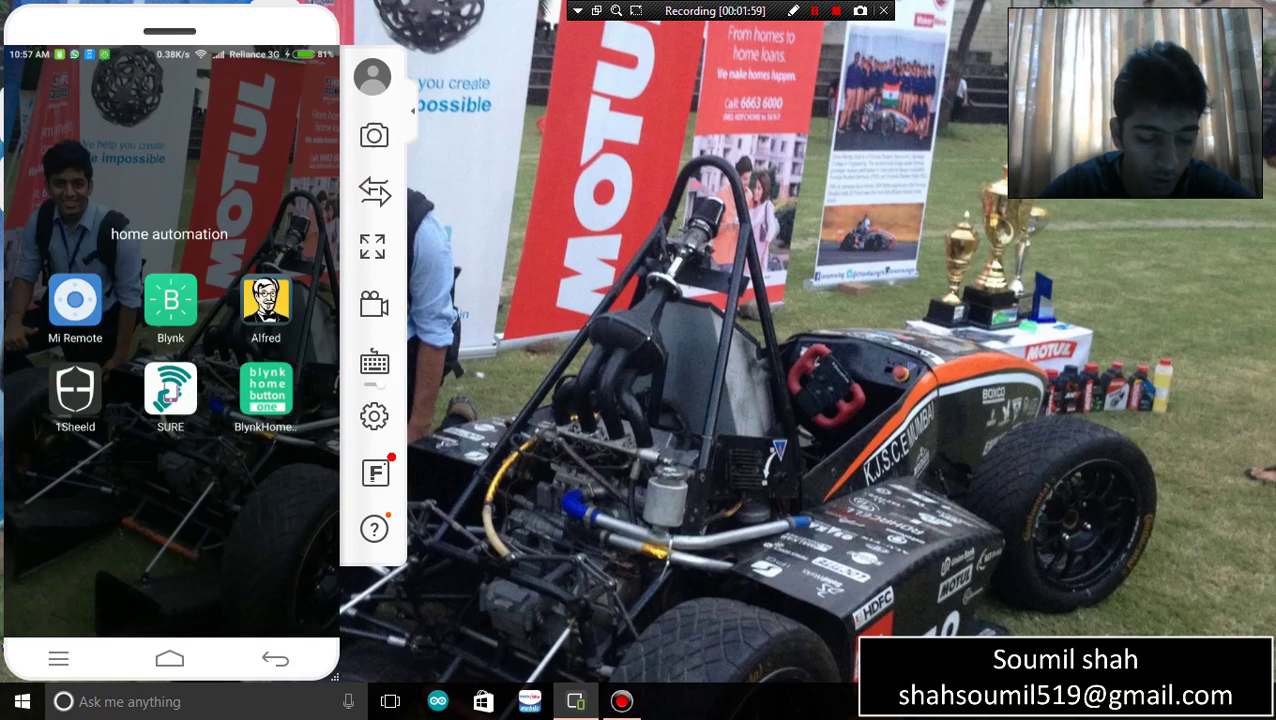
{"action": "key", "text": "Escape"}
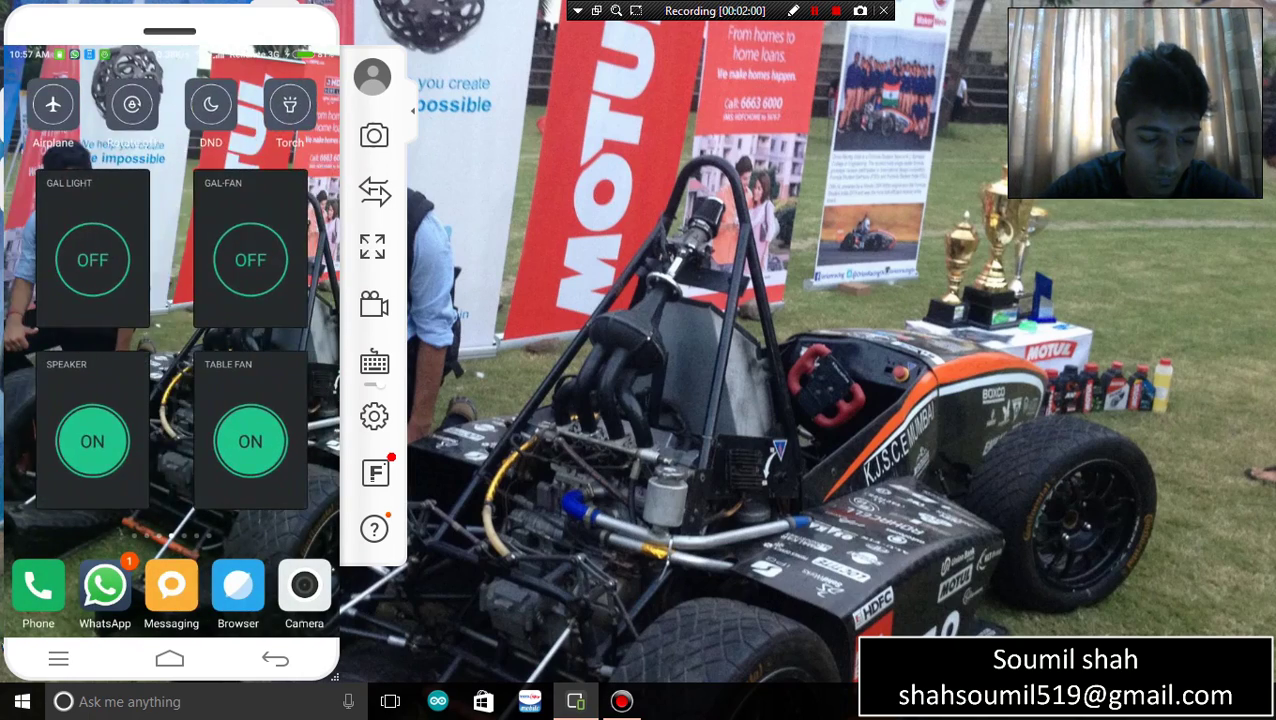
{"action": "key", "text": "Escape"}
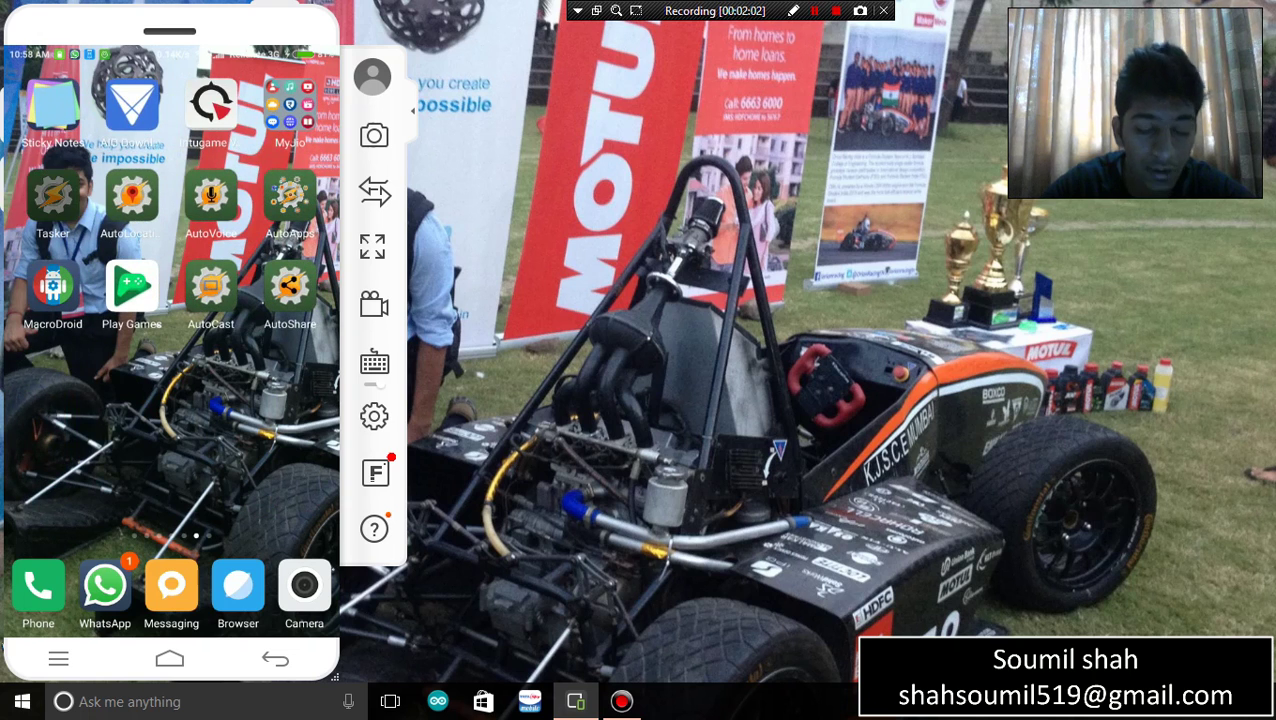
{"action": "left_click", "coordinate": [53, 196]}
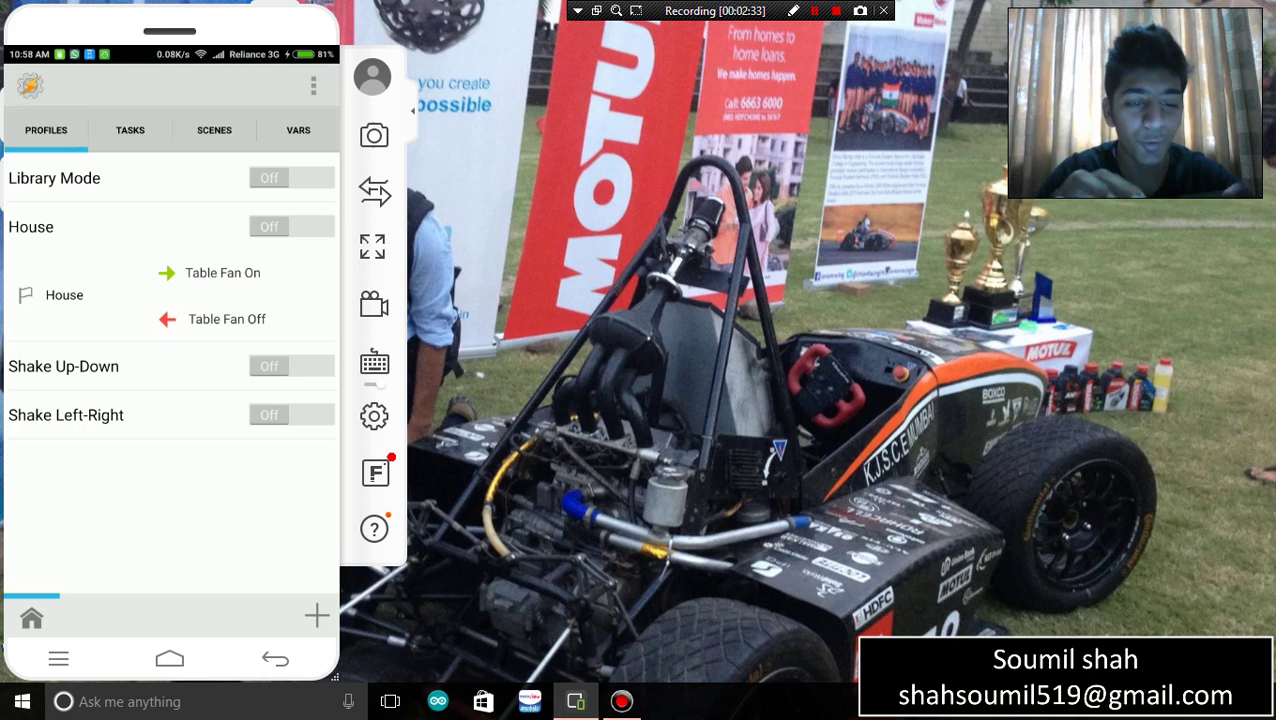
{"action": "left_click", "coordinate": [130, 130]}
{"action": "left_click", "coordinate": [317, 615]}
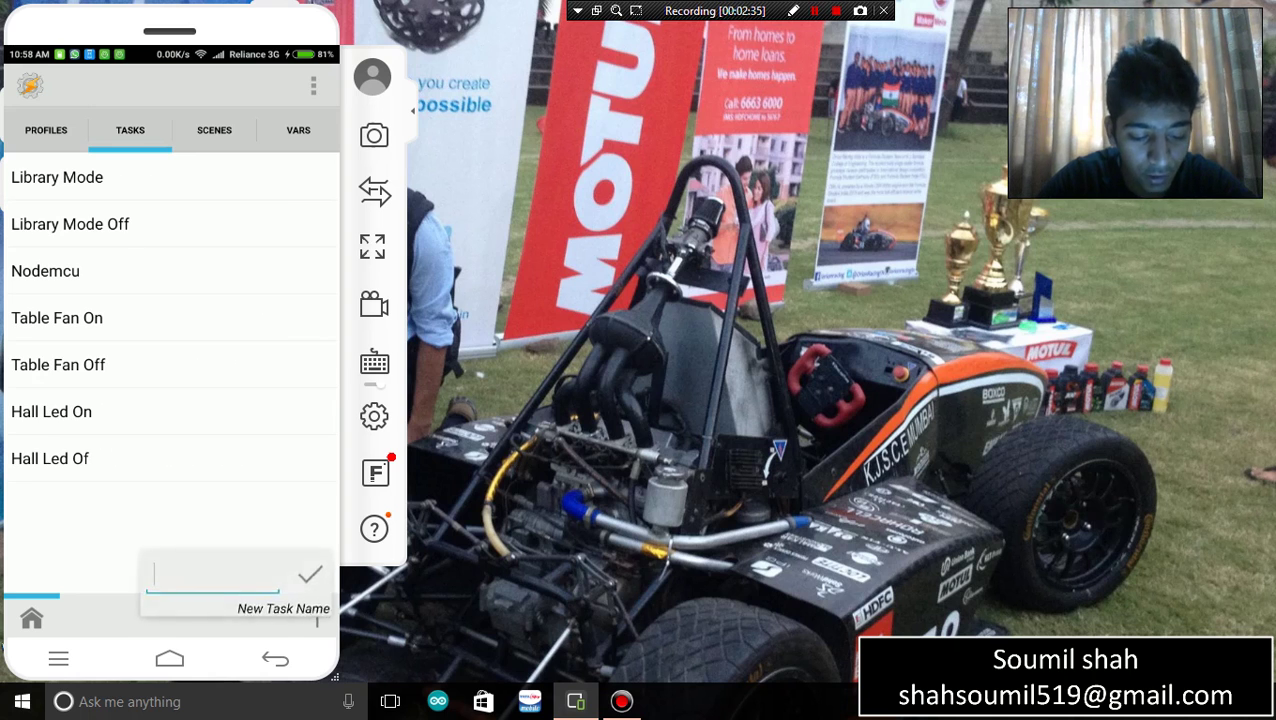
{"action": "key", "text": "Escape"}
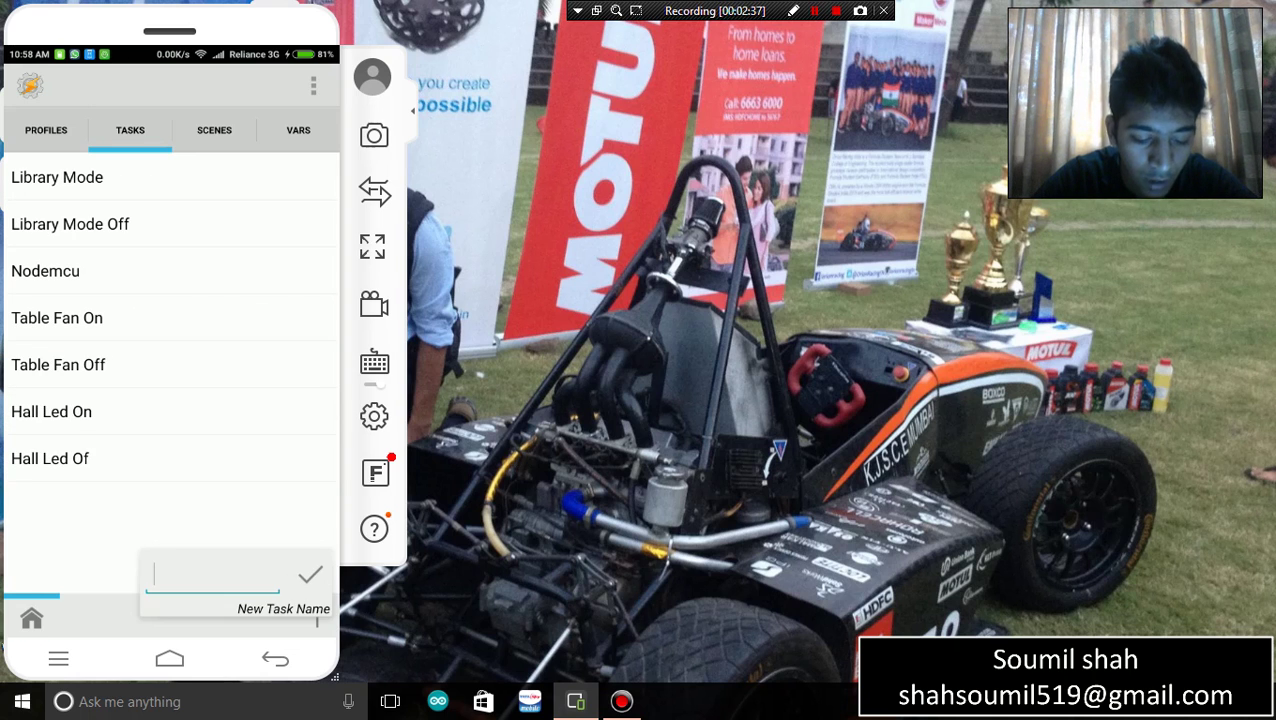
{"action": "key", "text": "Escape"}
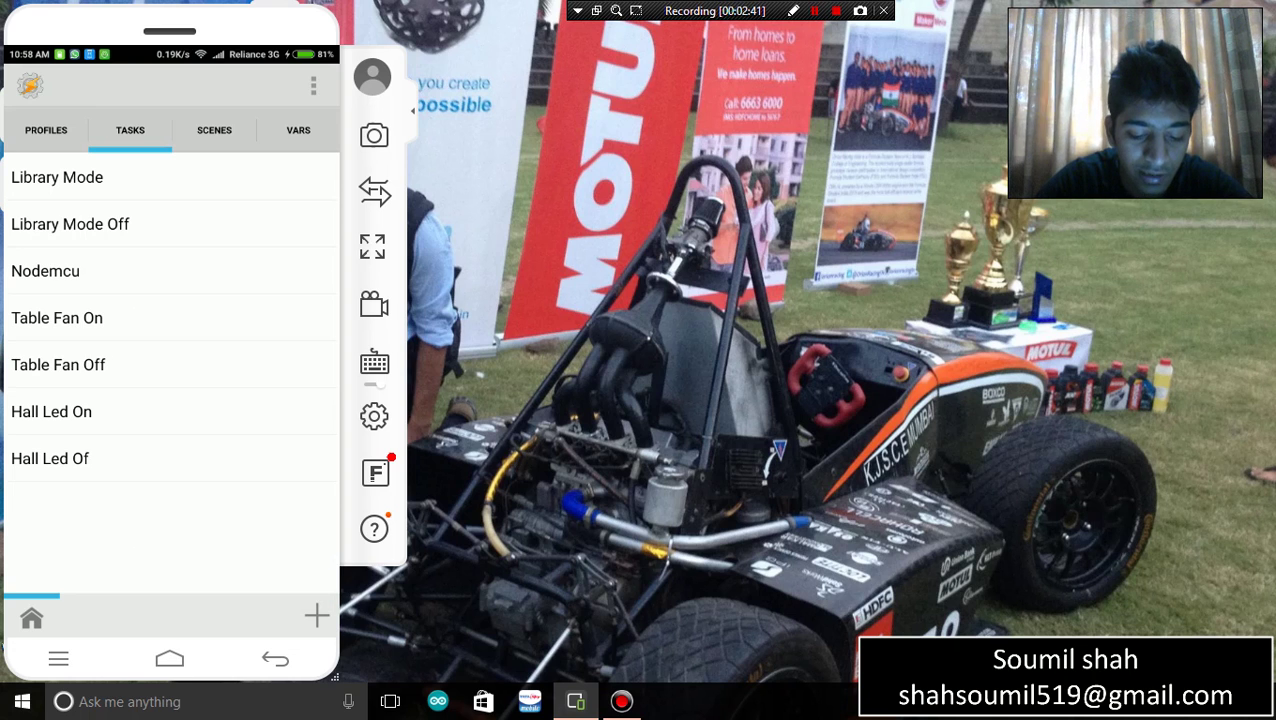
- Create a new Tasker task named Test
{"action": "left_click", "coordinate": [317, 615]}
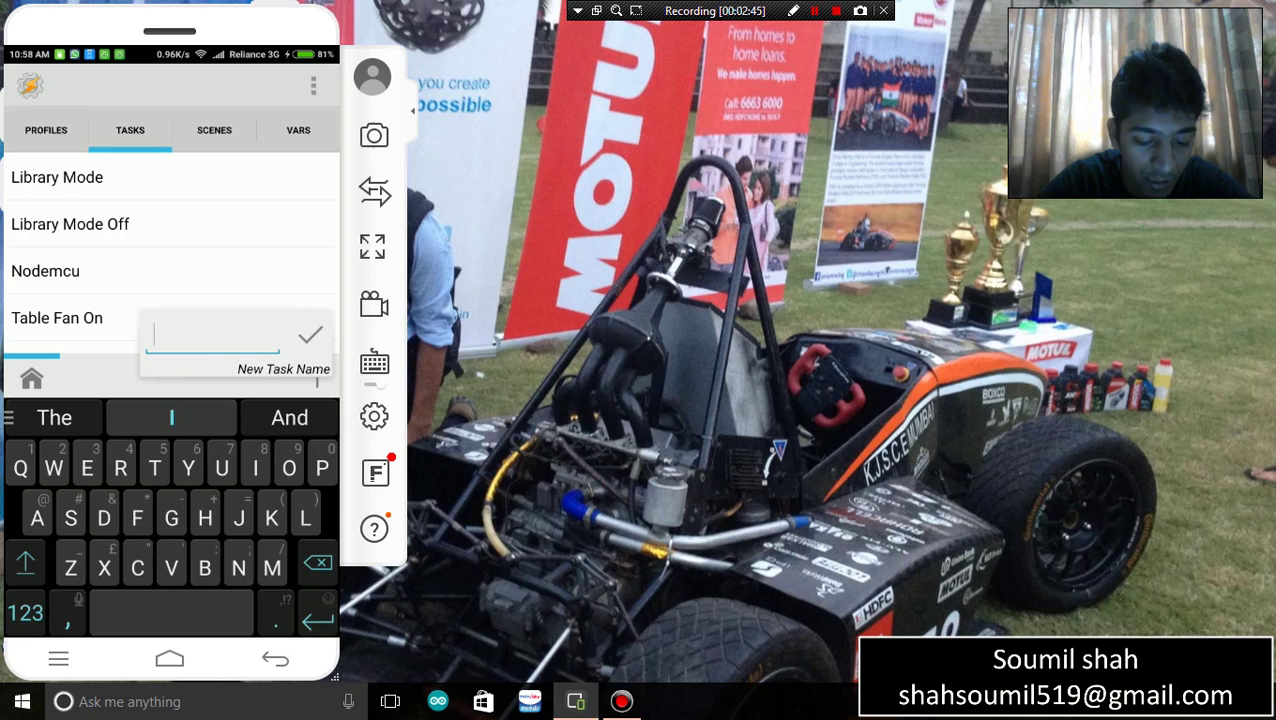
{"action": "type", "text": "Test"}
{"action": "left_click", "coordinate": [25, 612]}
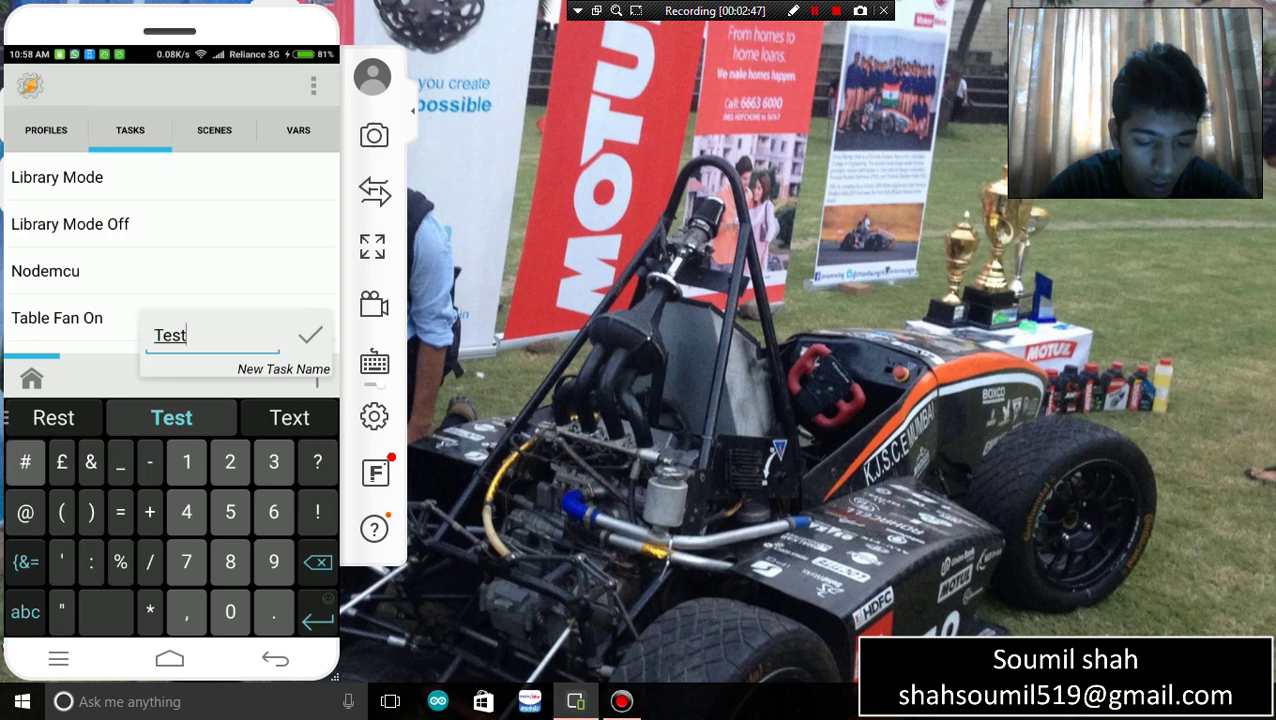
{"action": "type", "text": "#"}
{"action": "key", "text": "BackSpace"}
{"action": "key", "text": "BackSpace"}
{"action": "key", "text": "BackSpace"}
{"action": "key", "text": "BackSpace"}
{"action": "key", "text": "BackSpace"}
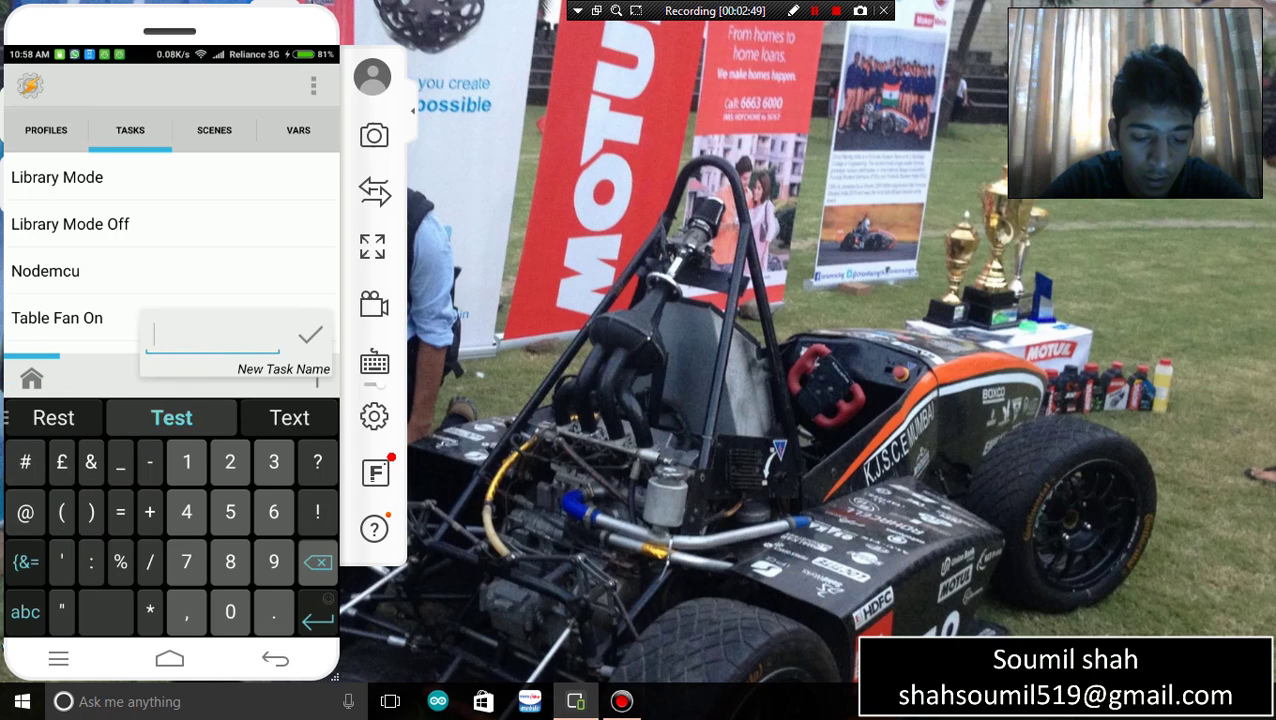
{"action": "key", "text": "Escape"}
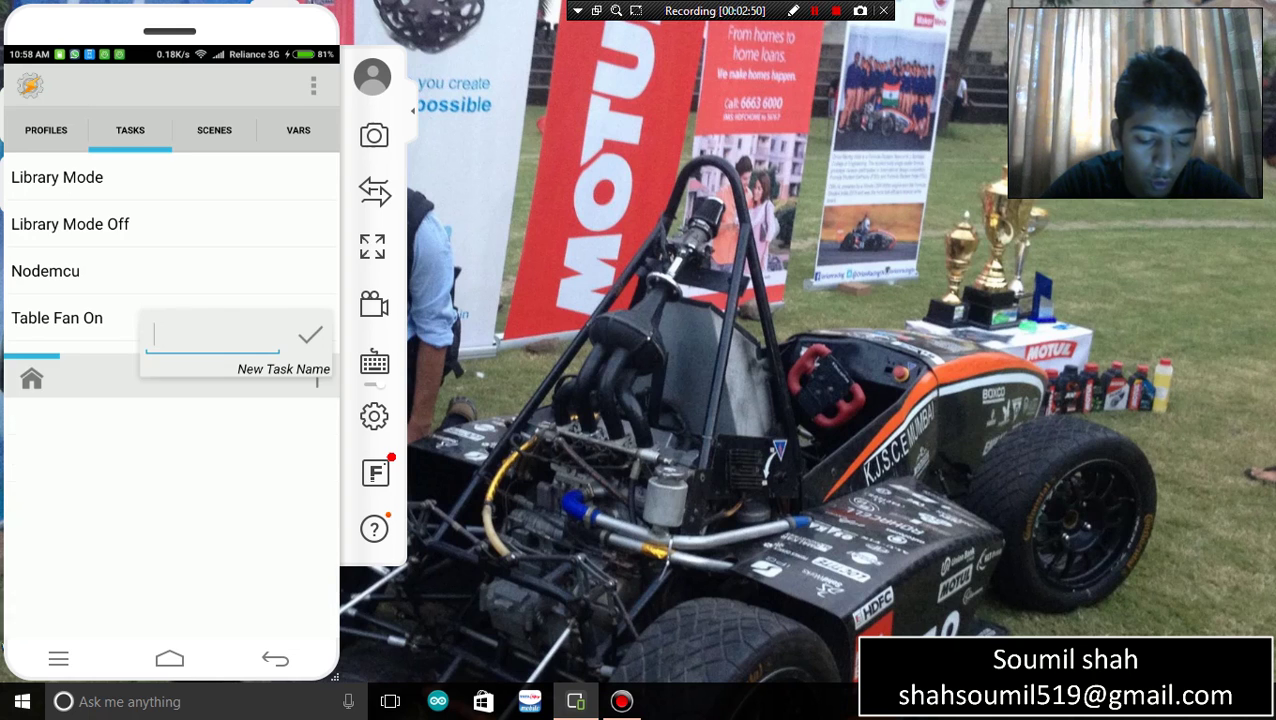
{"action": "type", "text": "Test"}
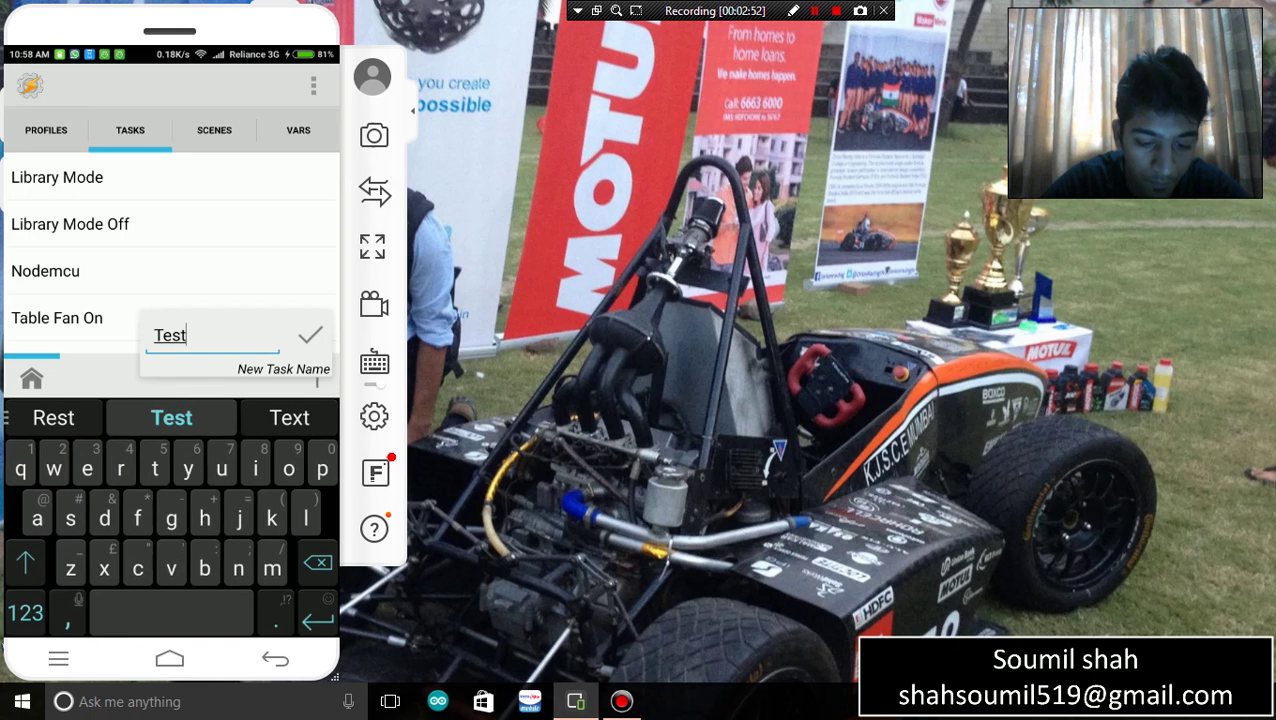
{"action": "left_click", "coordinate": [311, 335]}
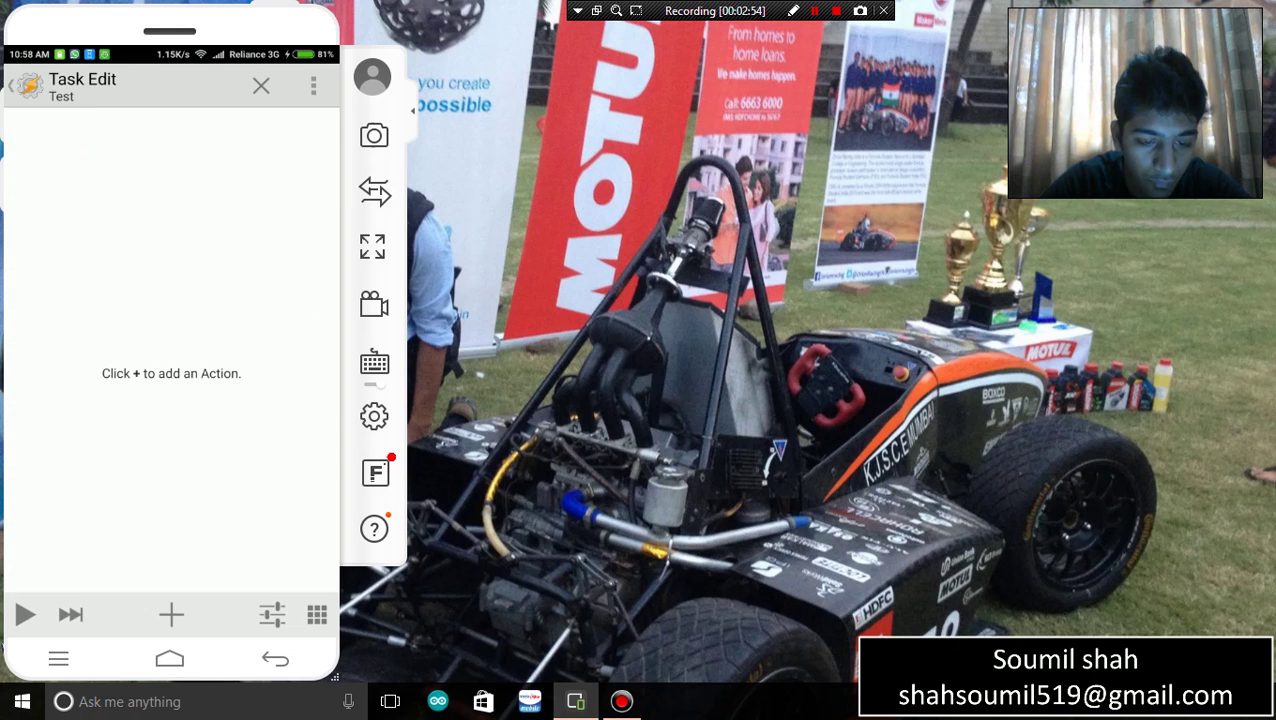
- Discard the empty Test task and return to the task list
{"action": "key", "text": "Escape"}
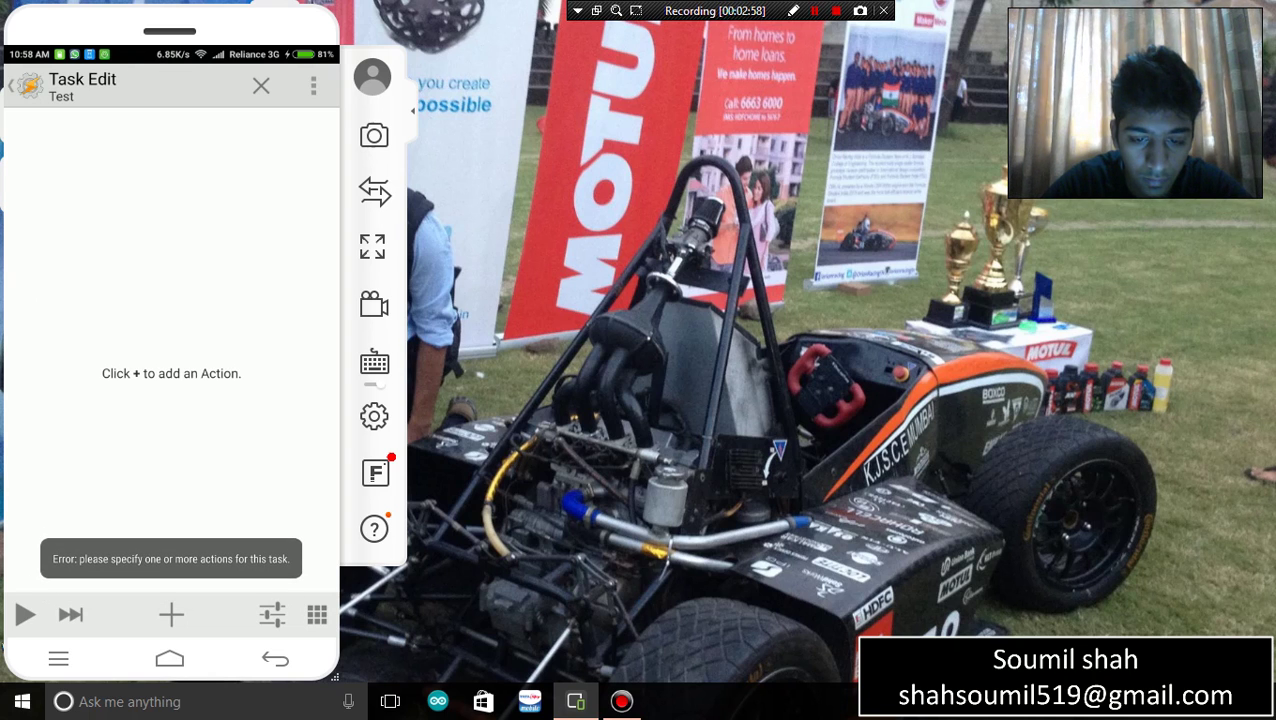
{"action": "key", "text": "Escape"}
{"action": "left_click", "coordinate": [313, 615]}
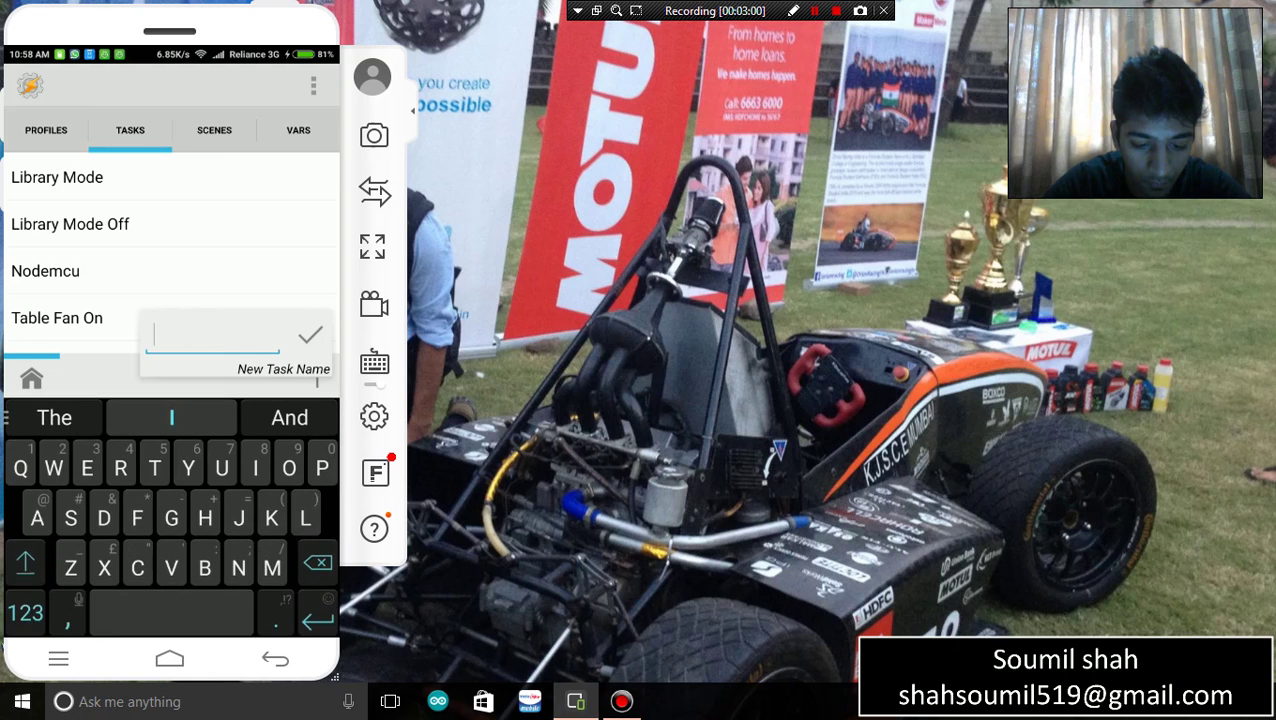
{"action": "key", "text": "Escape"}
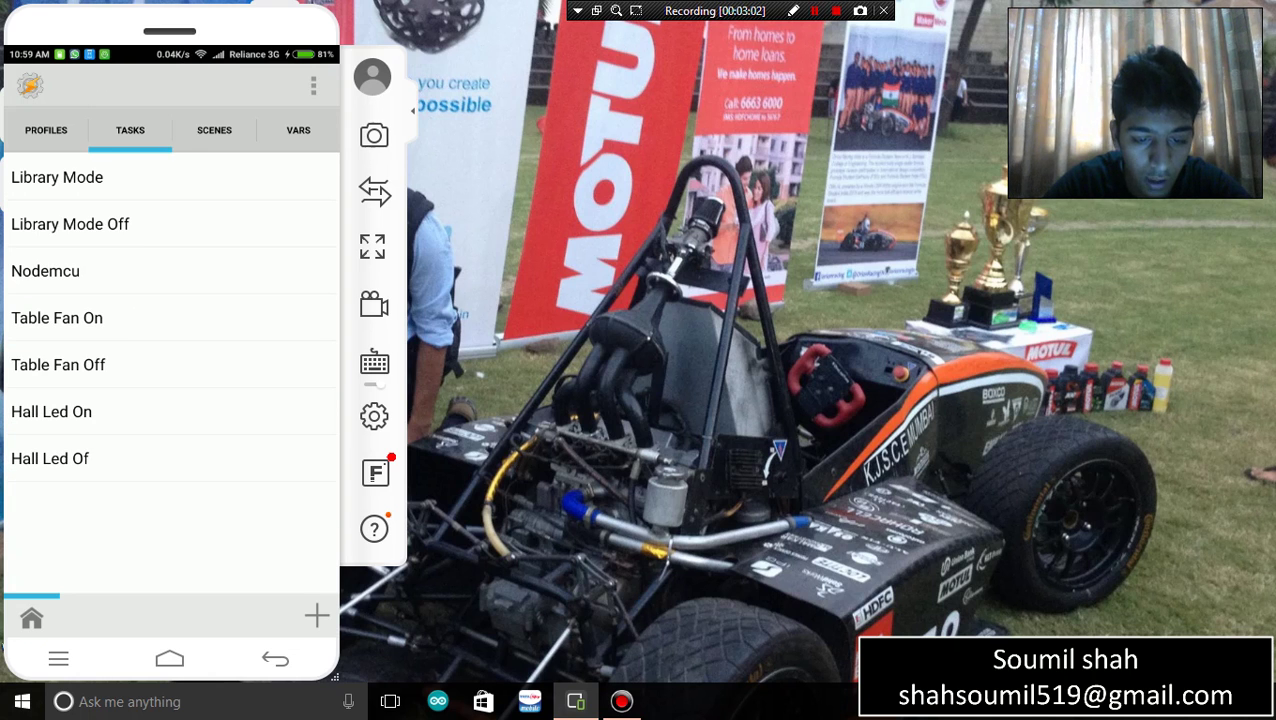
- Try to add a RESTask plugin action to the Ghh task and back out to the task editor
{"action": "left_click", "coordinate": [46, 130]}
{"action": "left_click", "coordinate": [317, 615]}
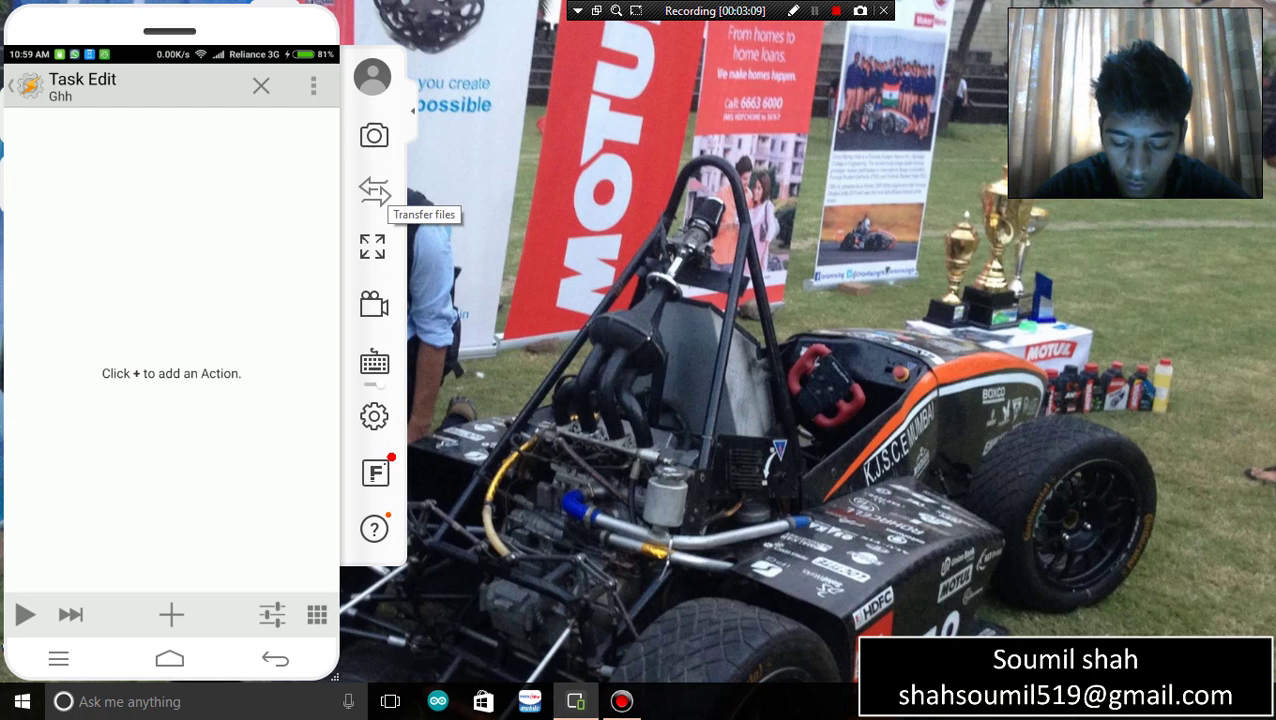
{"action": "left_click", "coordinate": [171, 614]}
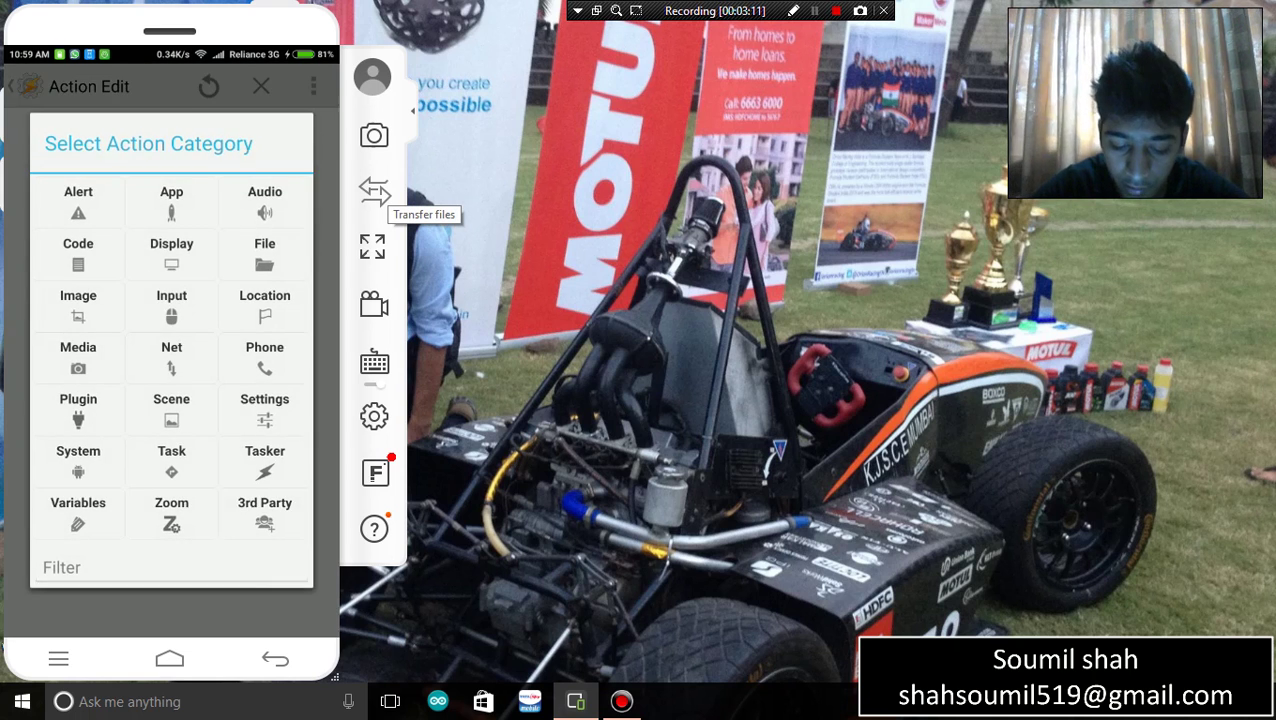
{"action": "left_click", "coordinate": [78, 405]}
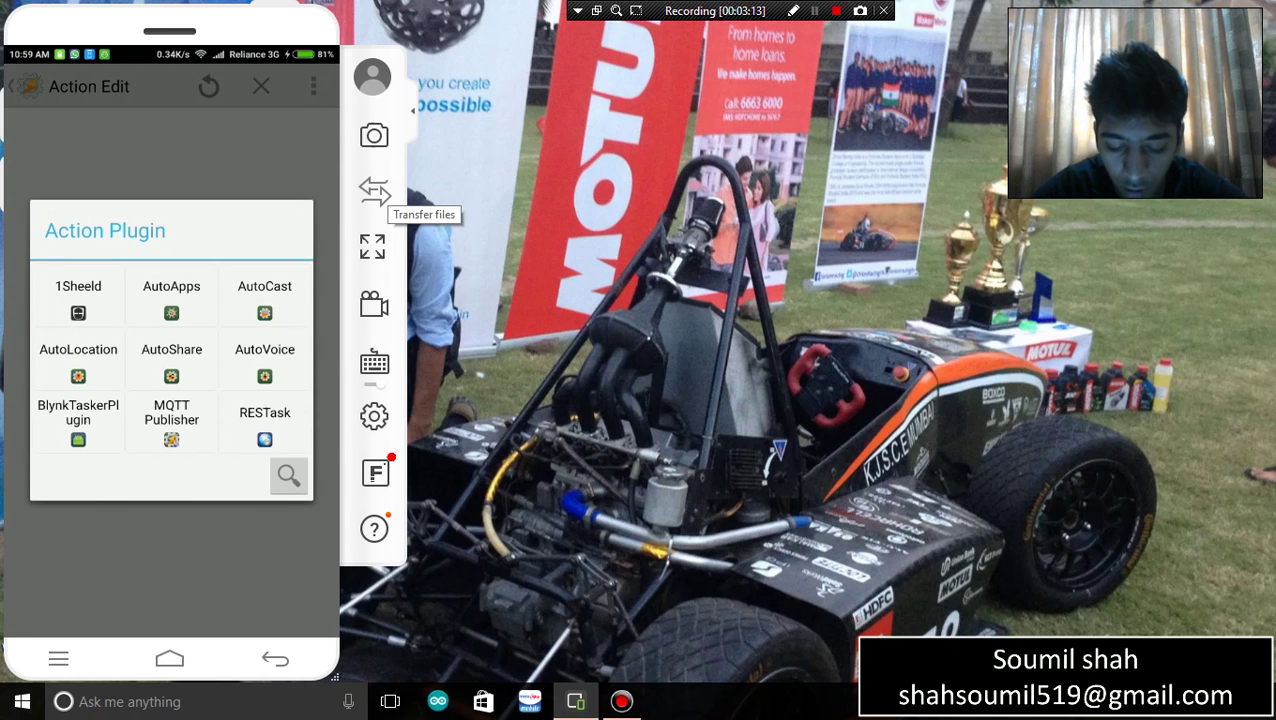
{"action": "left_click", "coordinate": [265, 421]}
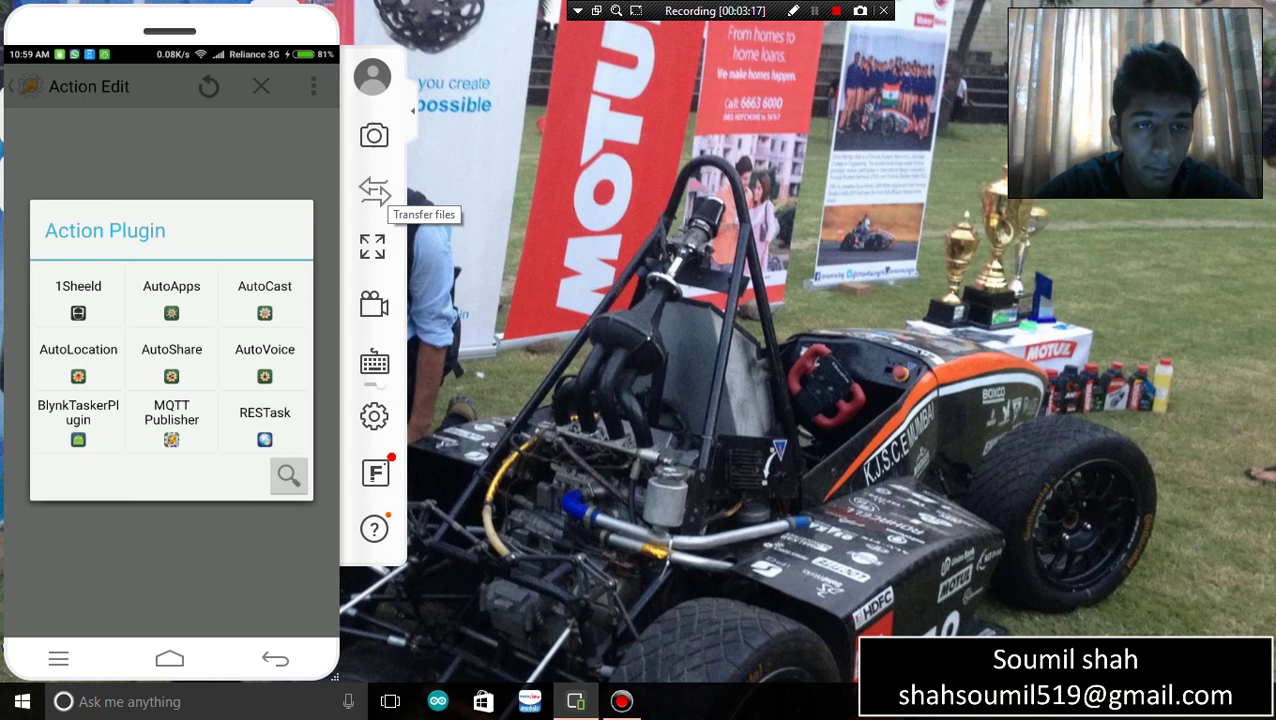
{"action": "key", "text": "Escape"}
{"action": "key", "text": "Escape"}
{"action": "key", "text": "Escape"}
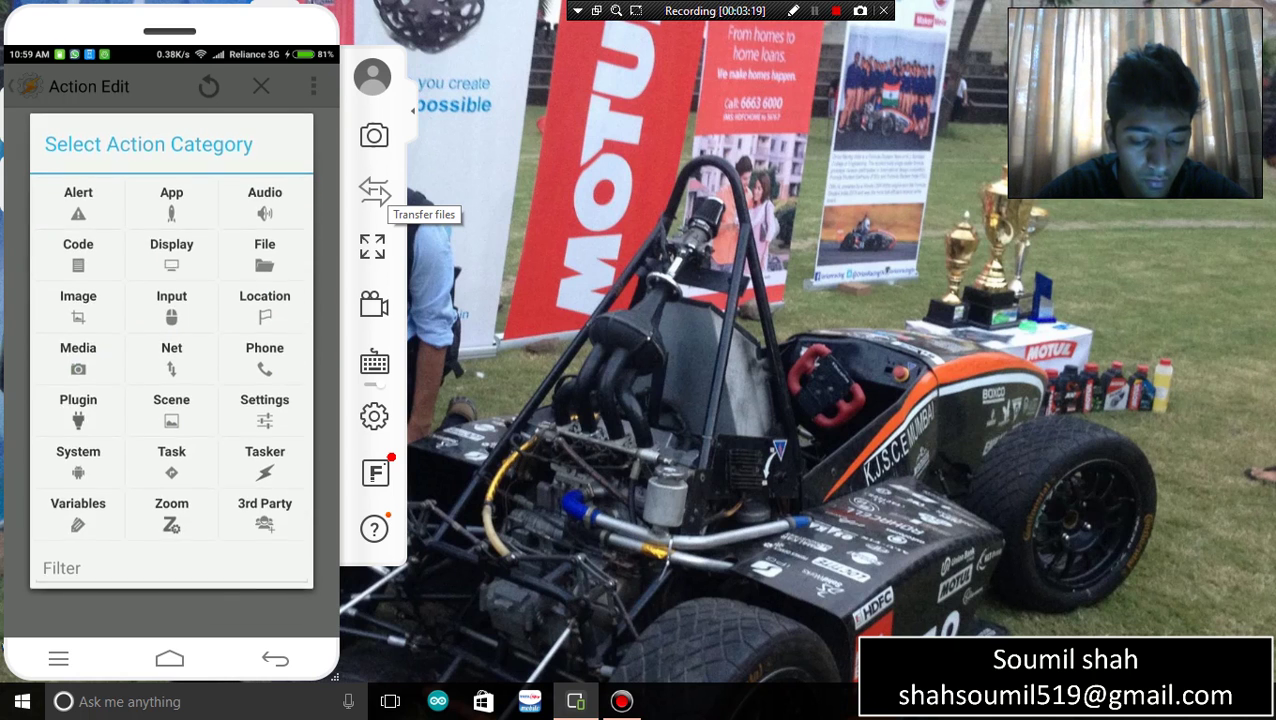
{"action": "left_click", "coordinate": [261, 86]}
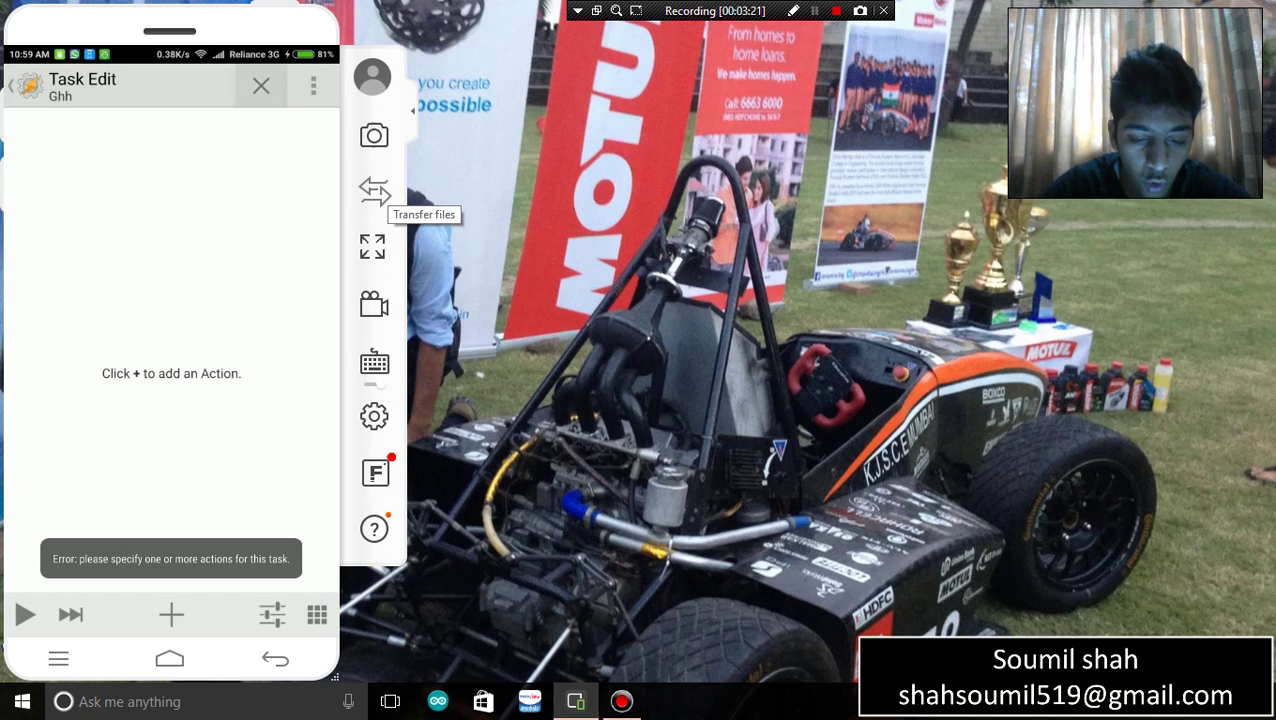
- Load certi.crt from the Download folder as the certificate in the RESTask configuration
{"action": "left_click", "coordinate": [171, 318]}
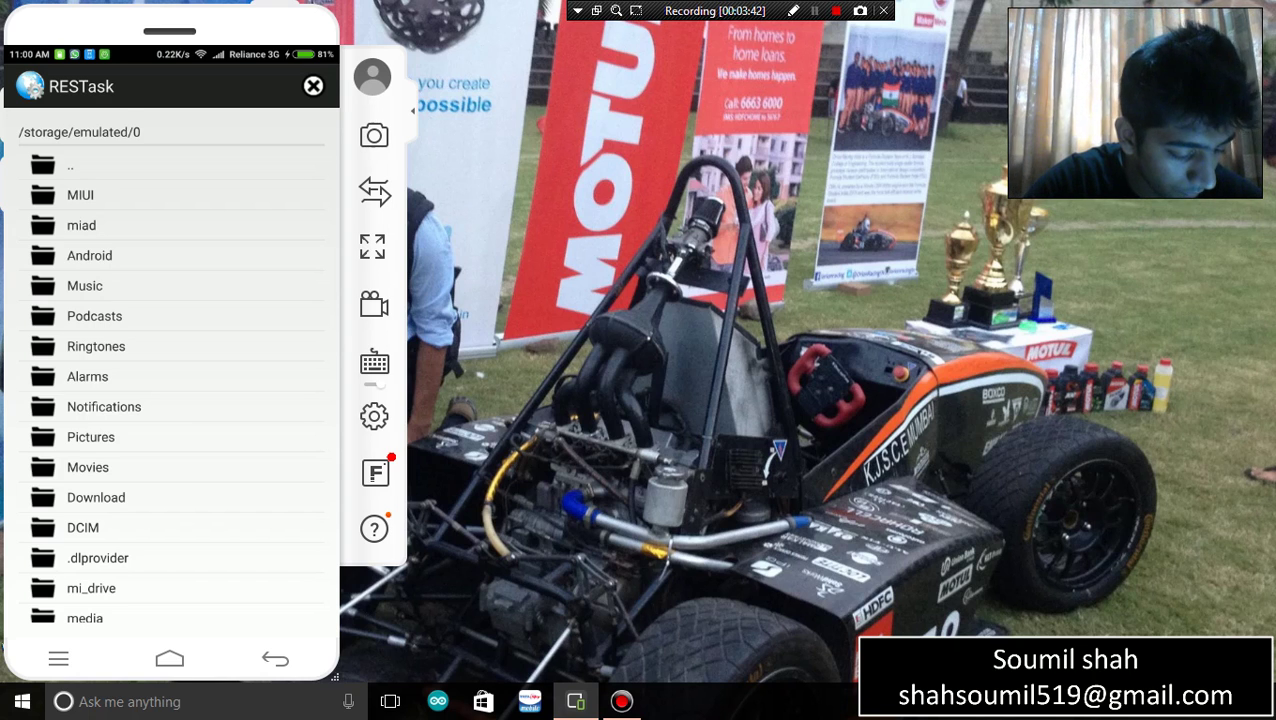
{"action": "scroll", "coordinate": [171, 390], "scroll_direction": "down", "scroll_amount": 1}
{"action": "left_click", "coordinate": [96, 453]}
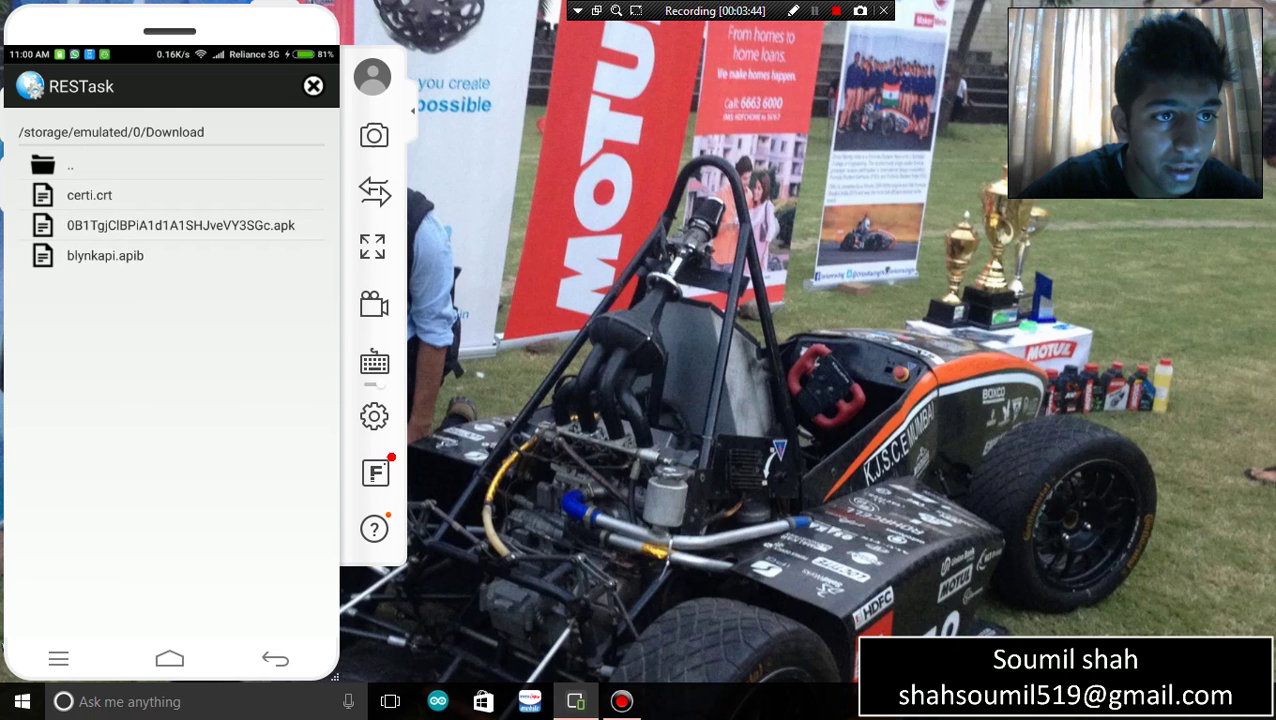
{"action": "left_click", "coordinate": [101, 195]}
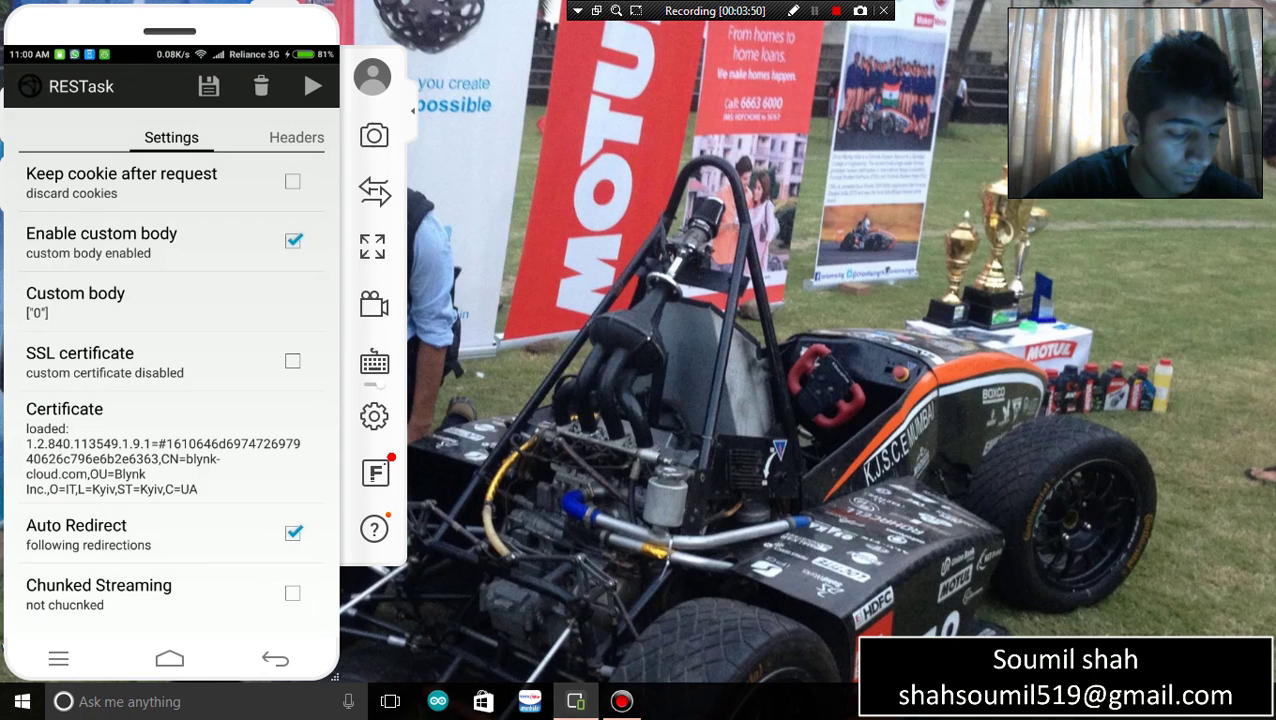
- Review the custom body and the Content-Type header in the RESTask configuration
{"action": "scroll", "coordinate": [171, 380], "scroll_direction": "up", "scroll_amount": 2}
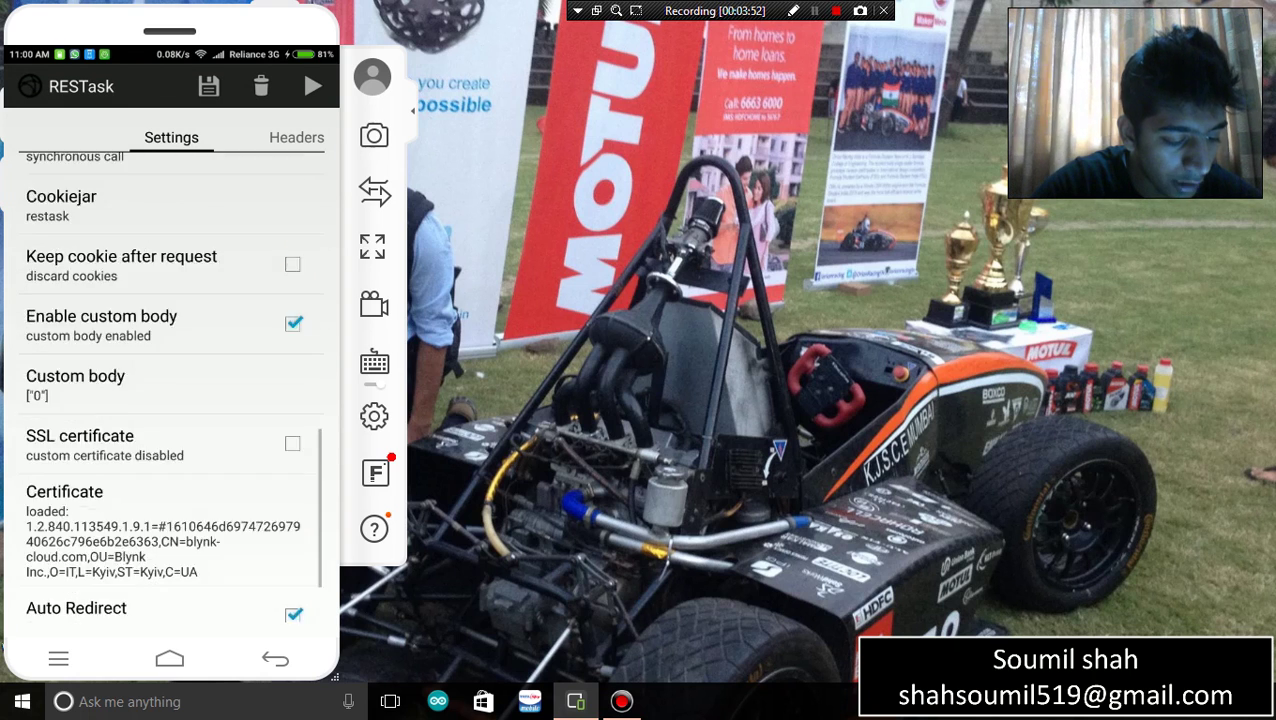
{"action": "left_click", "coordinate": [110, 417]}
{"action": "key", "text": "Escape"}
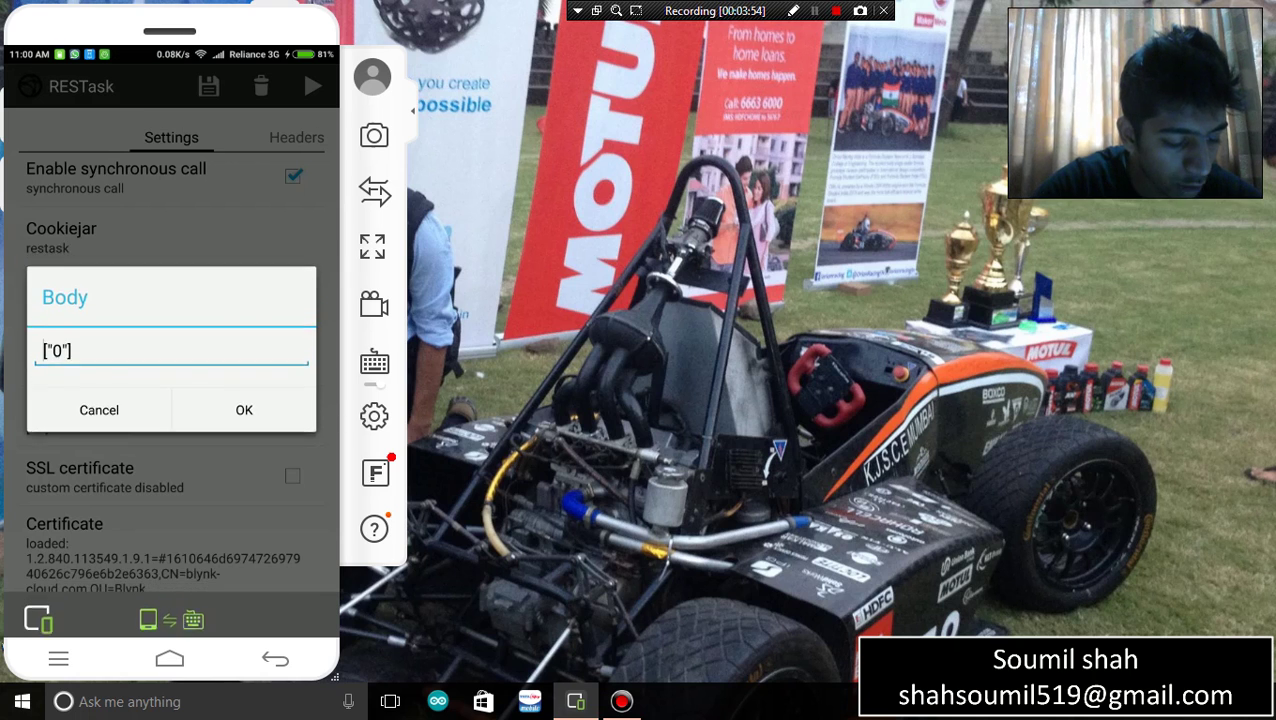
{"action": "key", "text": "Escape"}
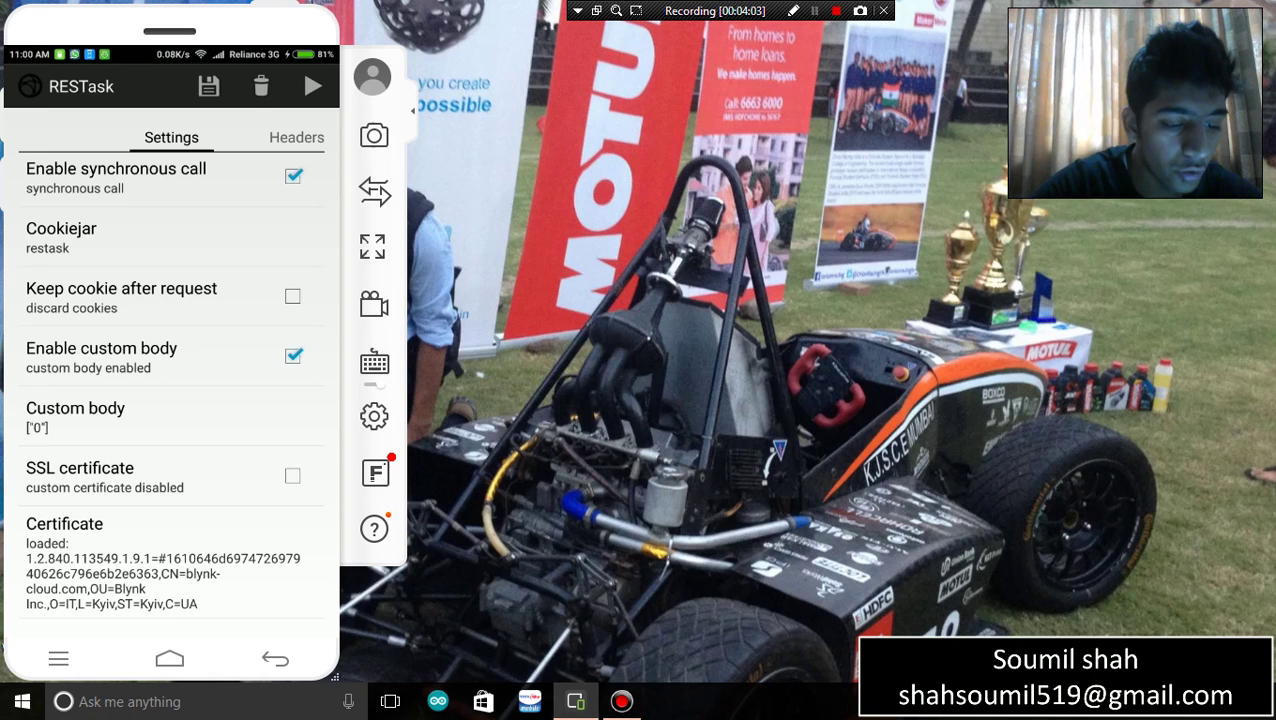
{"action": "left_click", "coordinate": [296, 137]}
{"action": "left_click", "coordinate": [171, 197]}
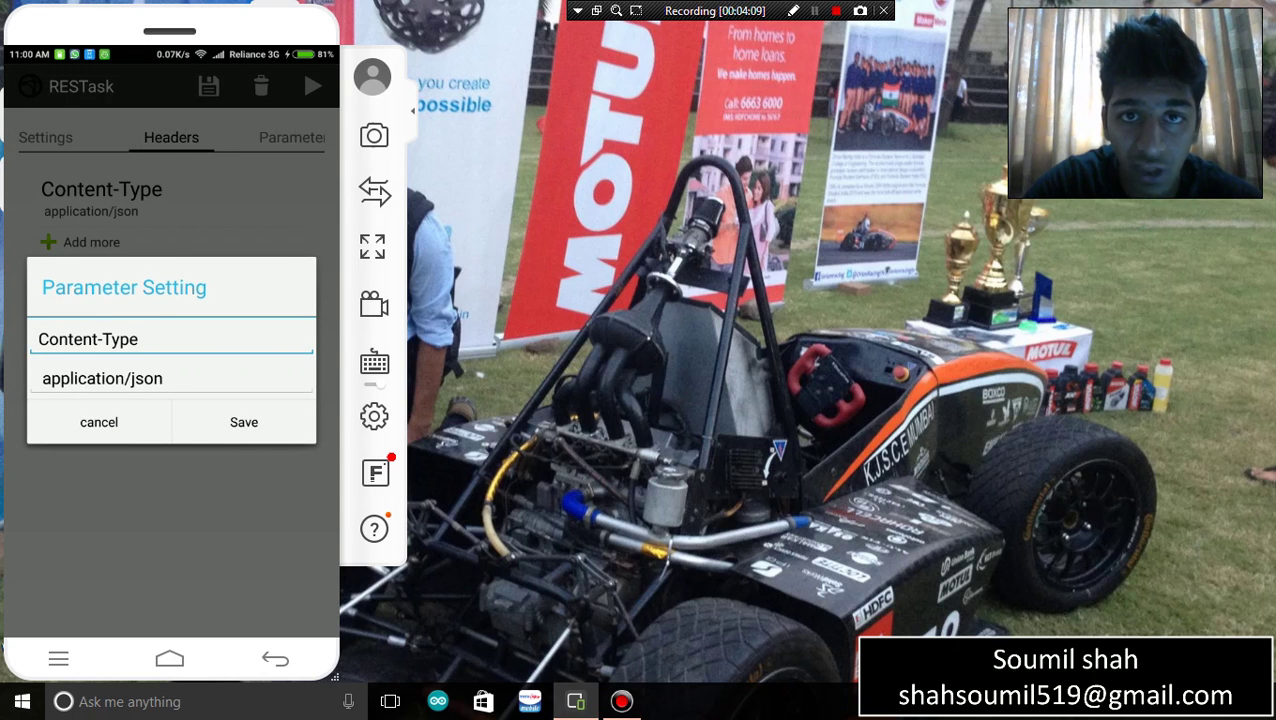
{"action": "left_click", "coordinate": [99, 422]}
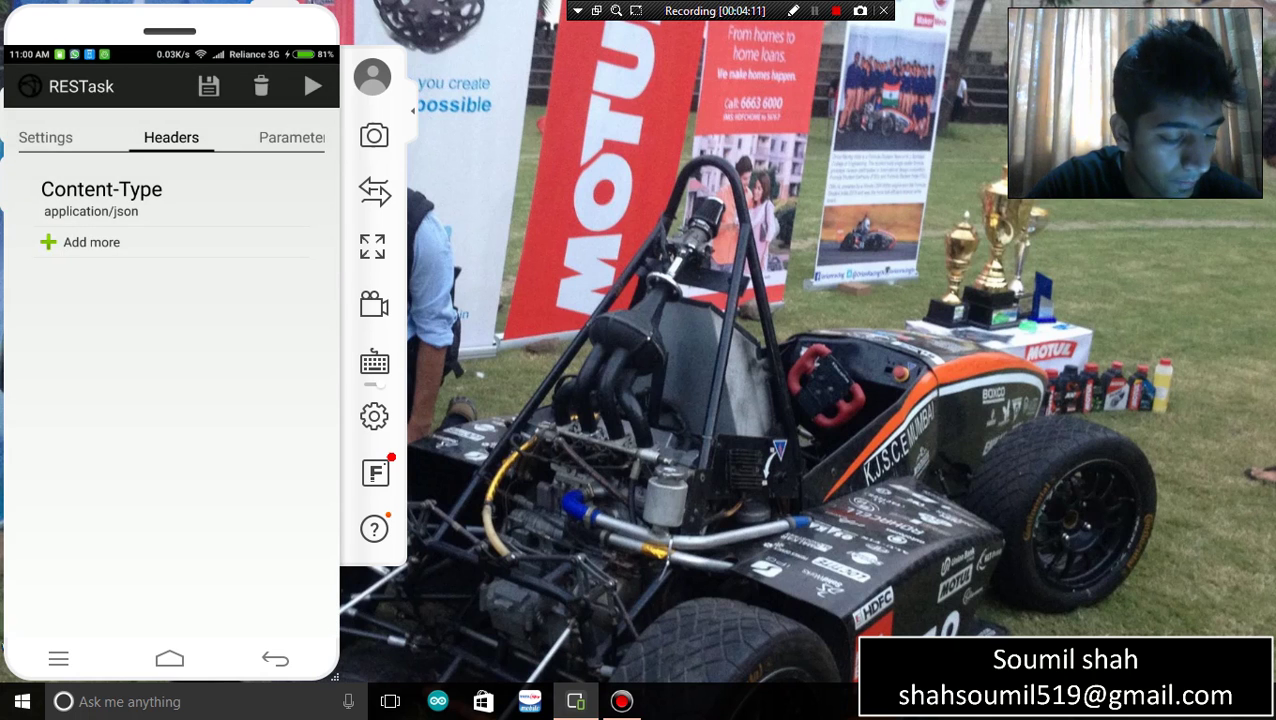
- Save the RESTask configuration and reopen it to check the Host address
{"action": "left_click", "coordinate": [208, 87]}
{"action": "left_click", "coordinate": [314, 135]}
{"action": "left_click", "coordinate": [137, 282]}
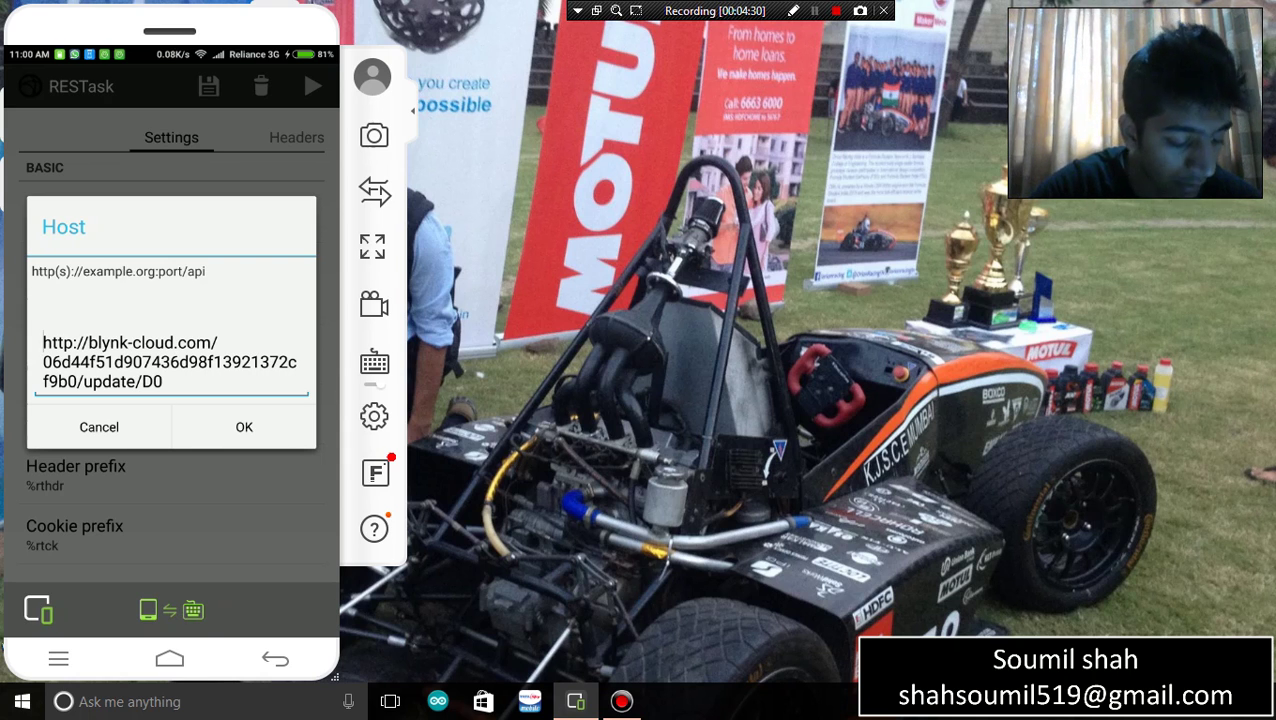
{"action": "left_click", "coordinate": [244, 427]}
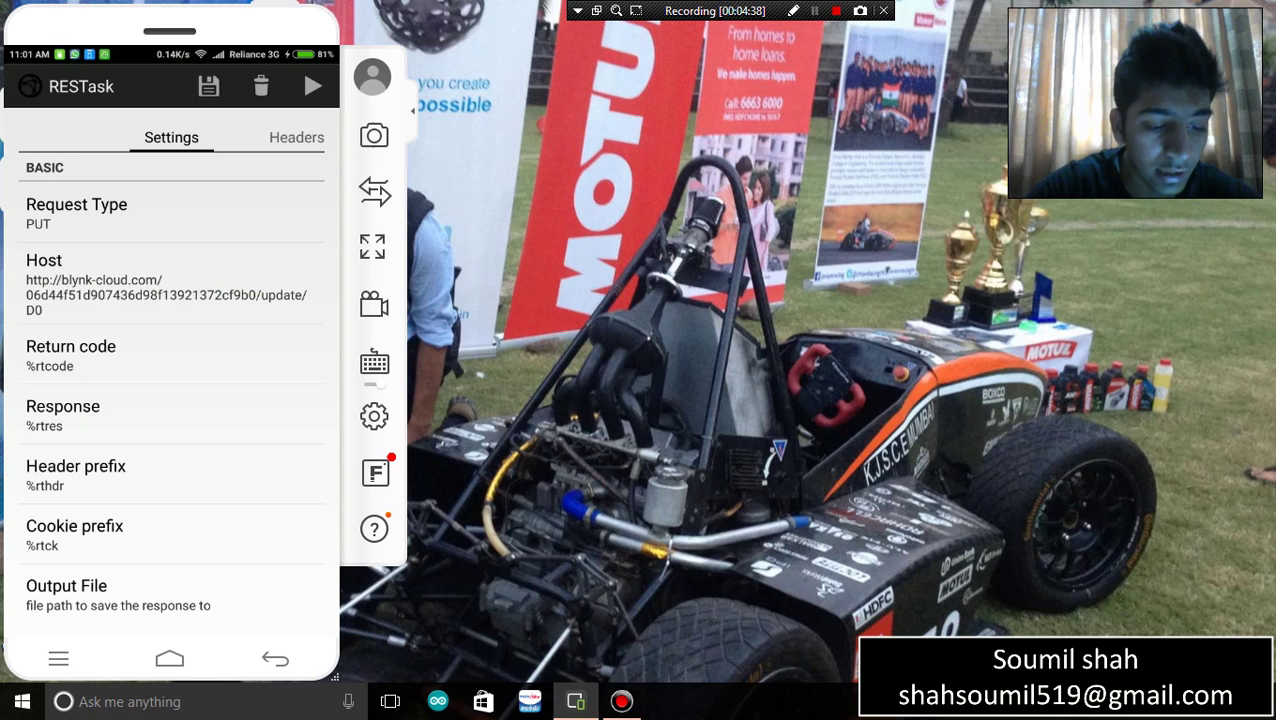
- Test the PUT request and save the RESTask configuration, returning to the profile list
{"action": "left_click", "coordinate": [313, 86]}
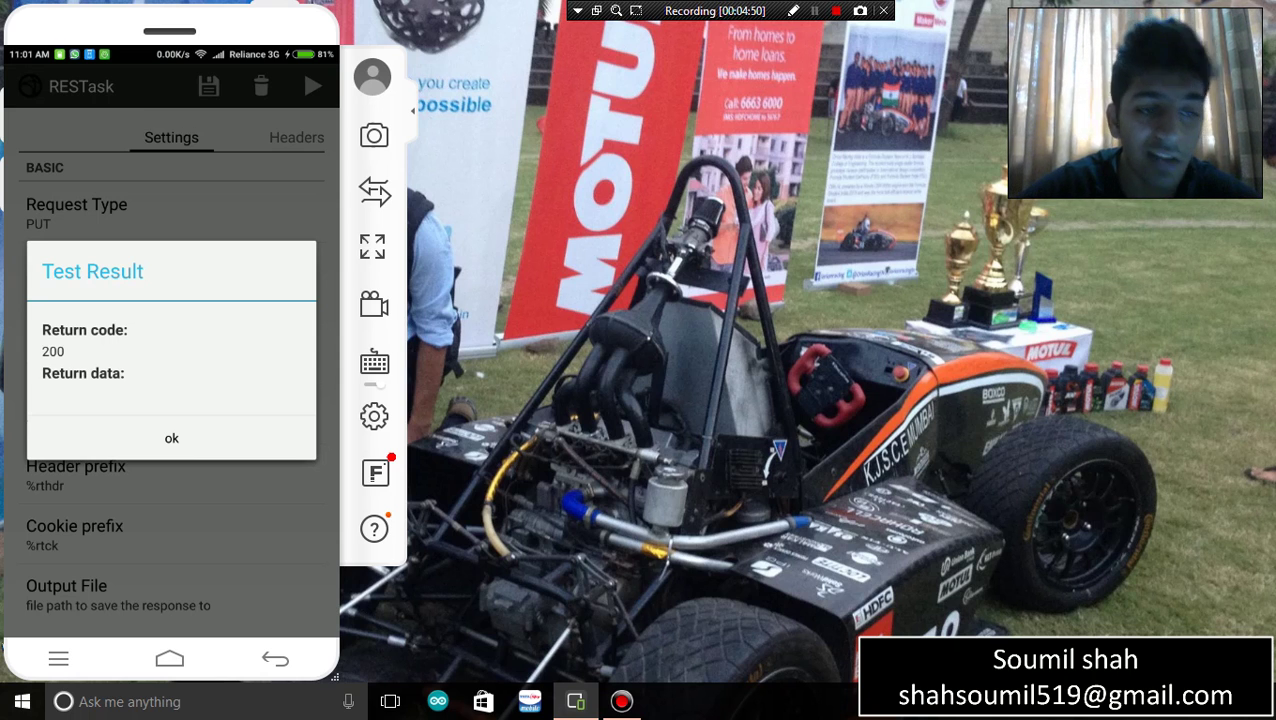
{"action": "left_click", "coordinate": [171, 438]}
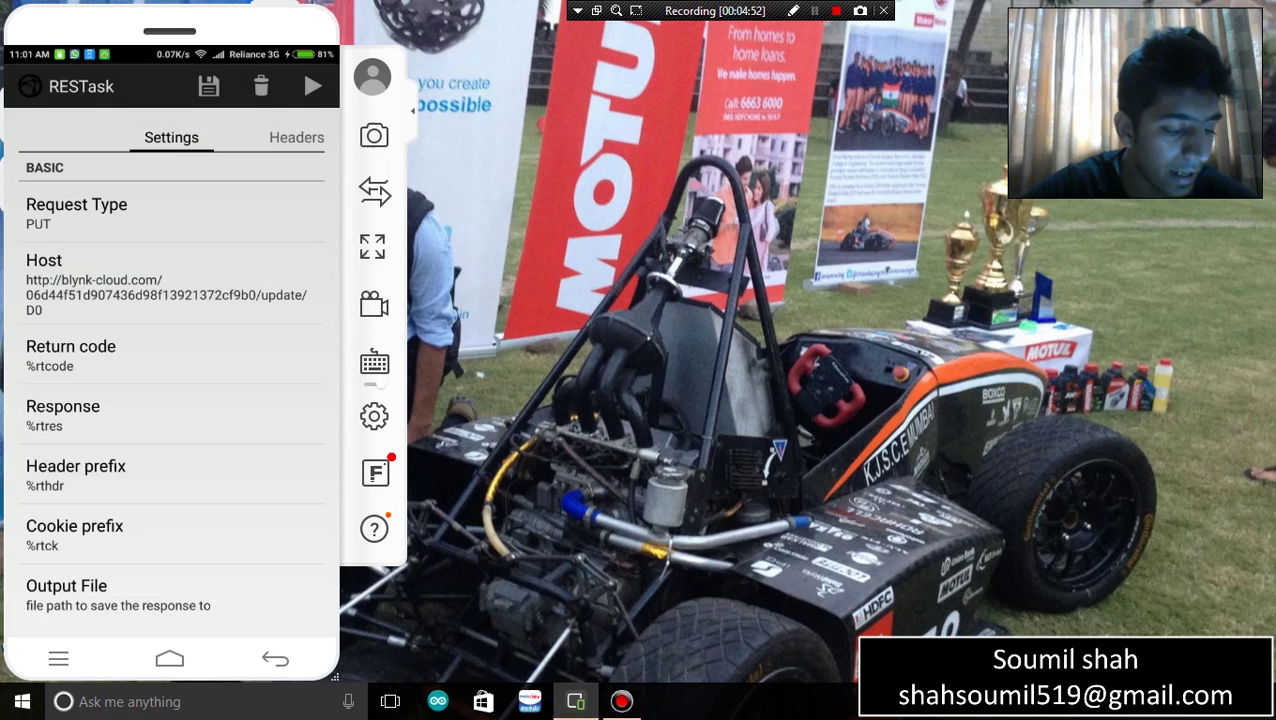
{"action": "left_click", "coordinate": [208, 86]}
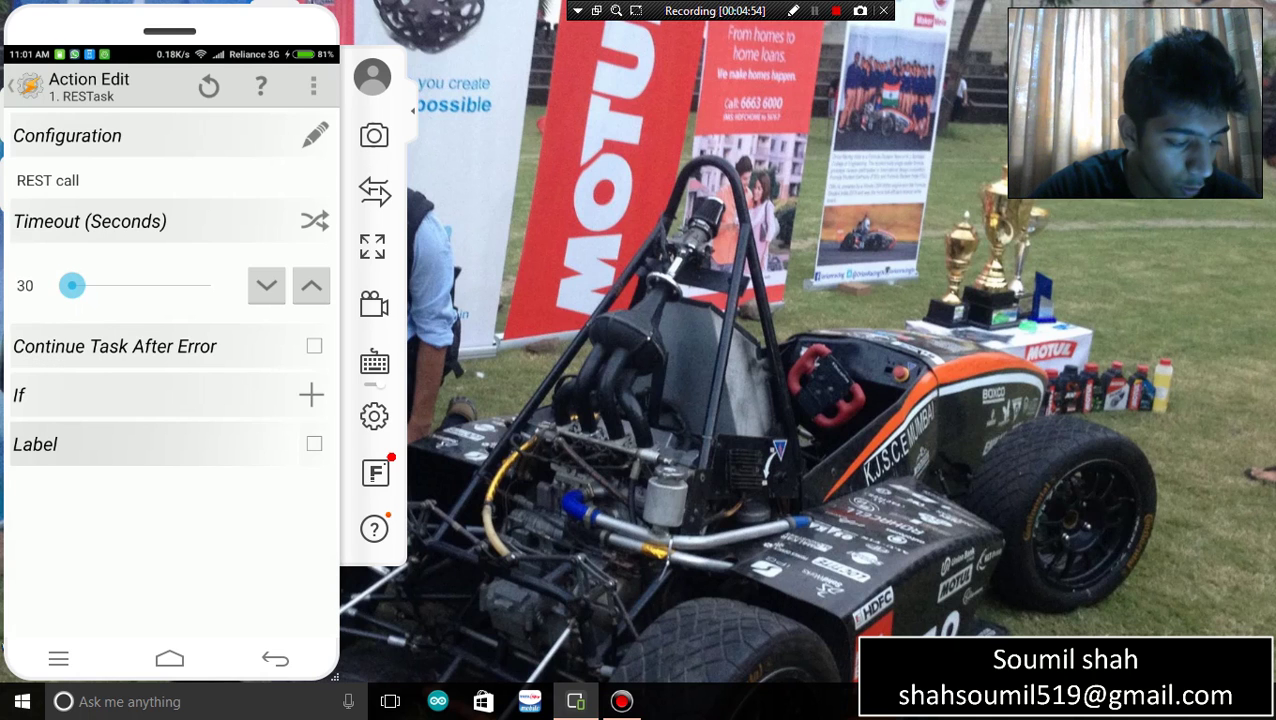
{"action": "left_click", "coordinate": [275, 659]}
{"action": "key", "text": "Escape"}
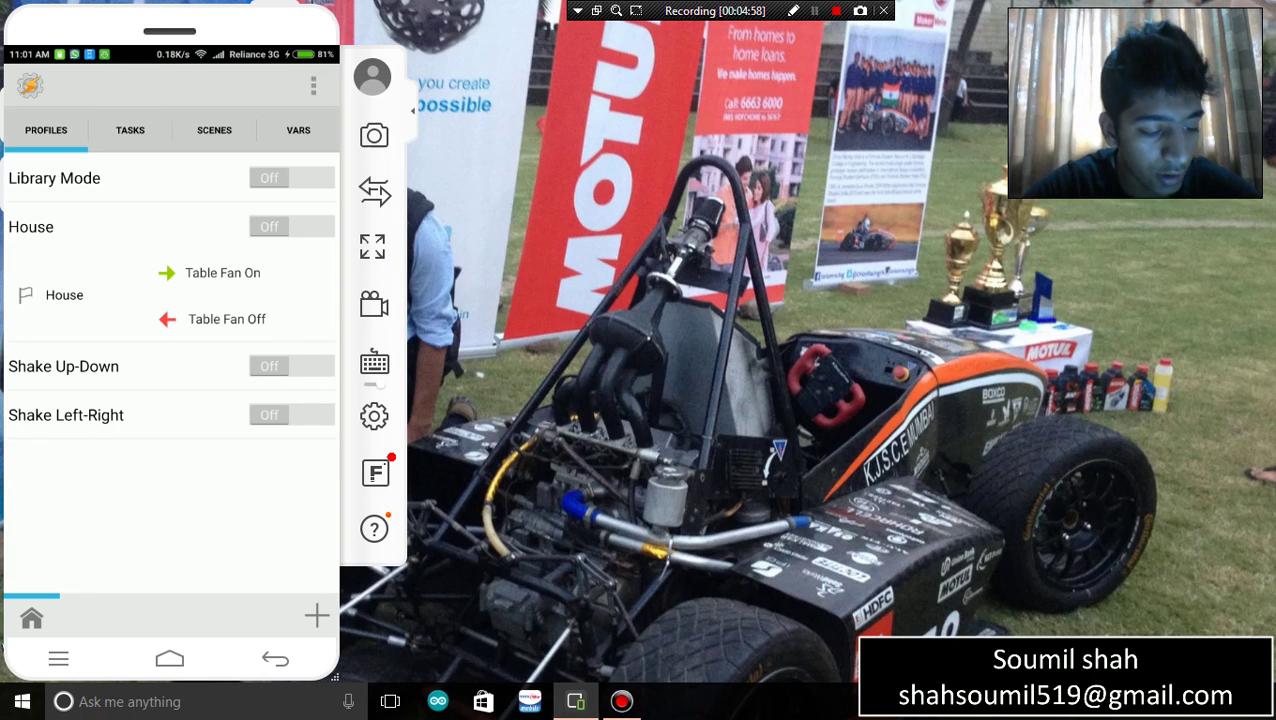
- Start a new event-based profile using the Sensor event category
{"action": "left_click", "coordinate": [317, 616]}
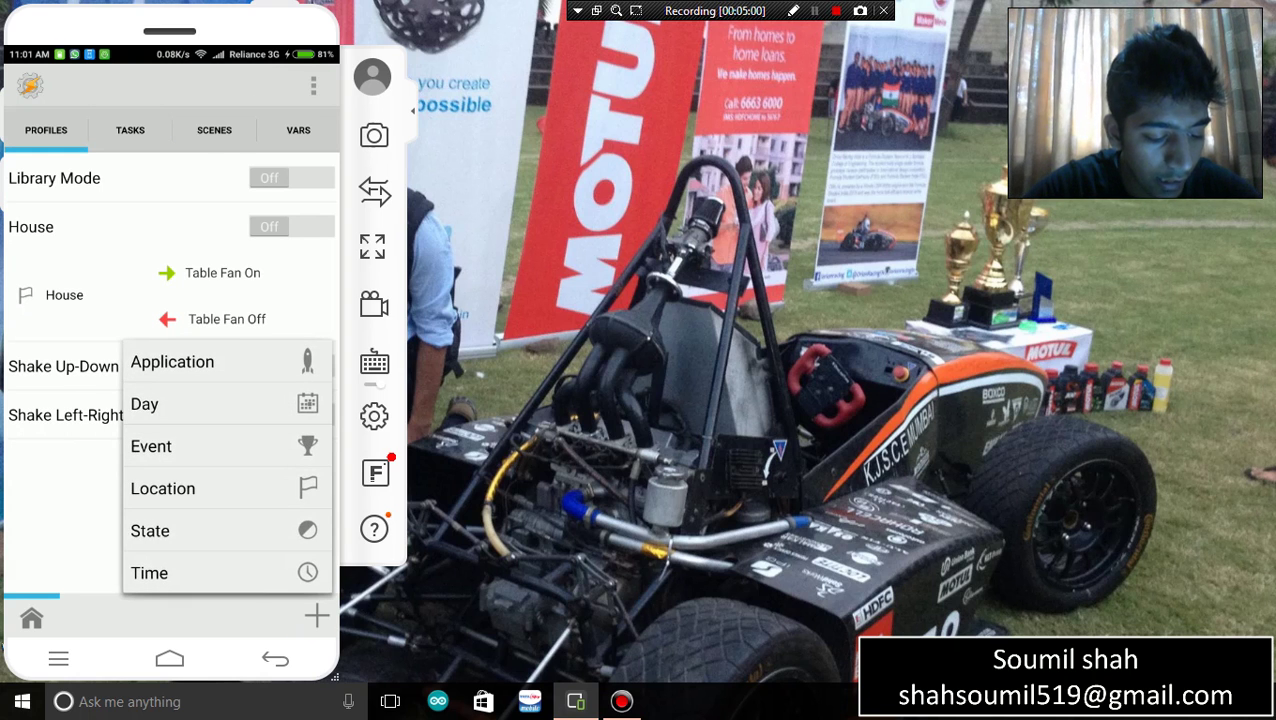
{"action": "left_click", "coordinate": [152, 446]}
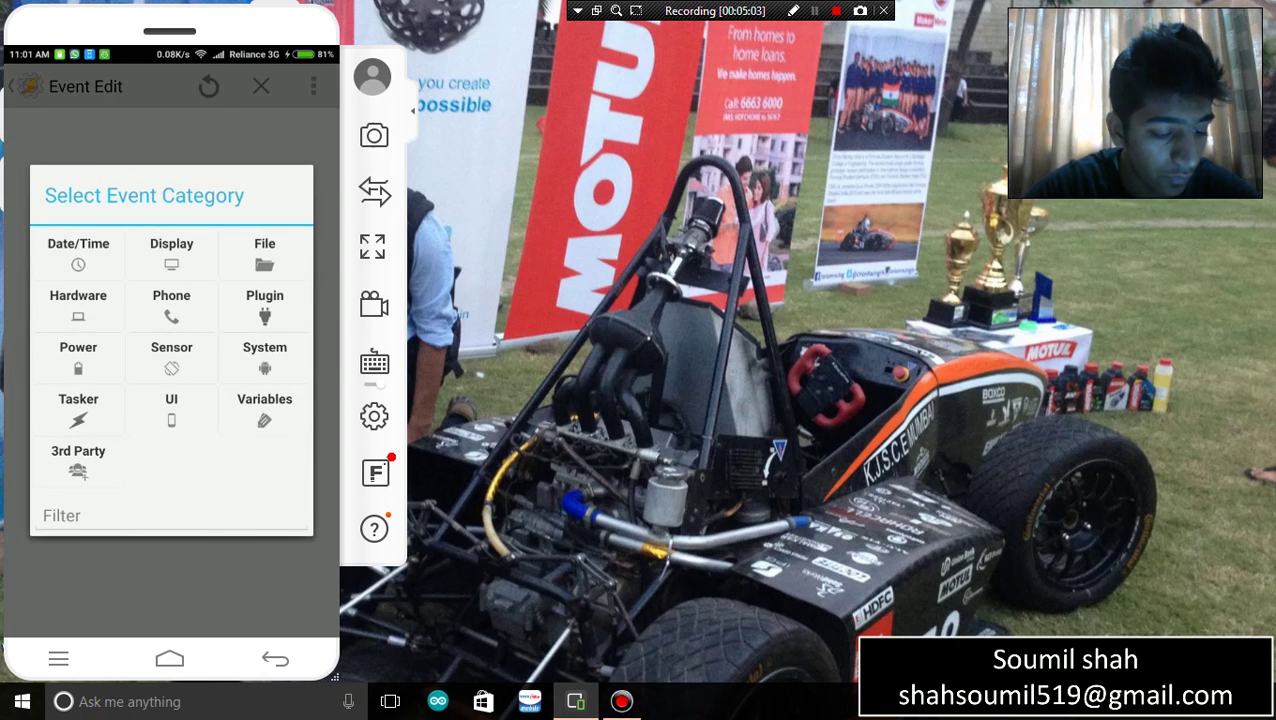
{"action": "left_click", "coordinate": [171, 355]}
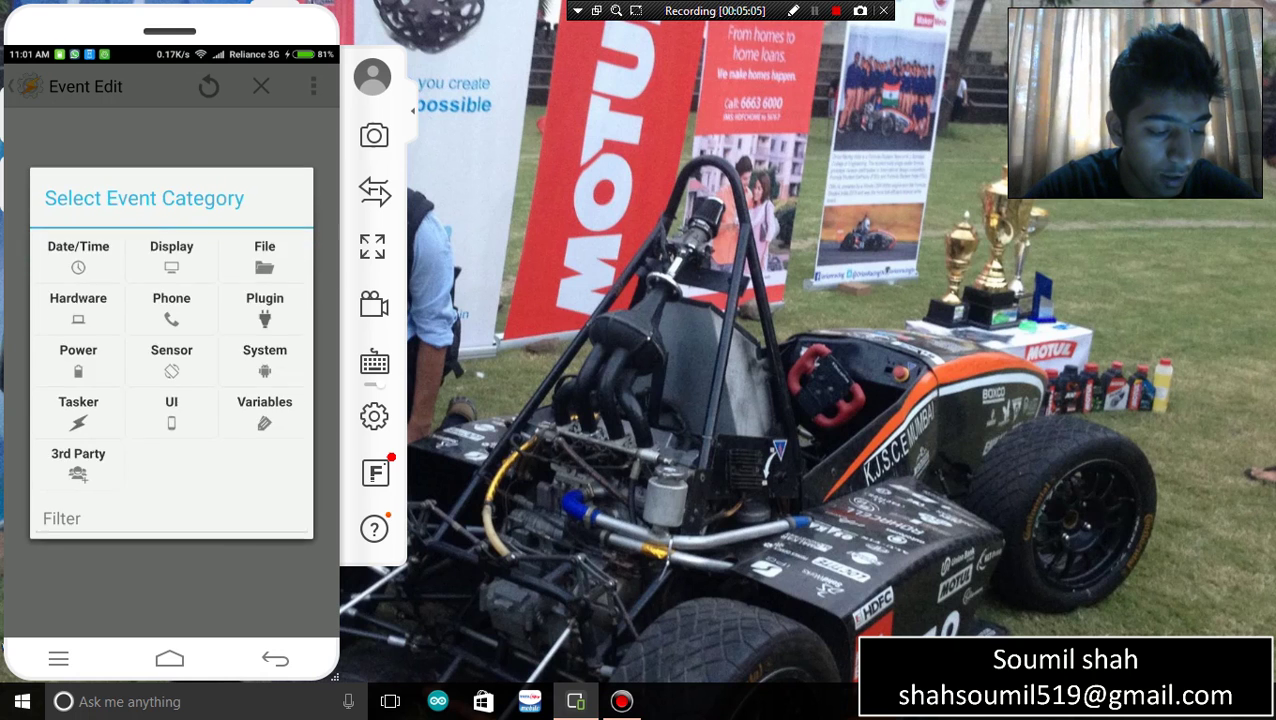